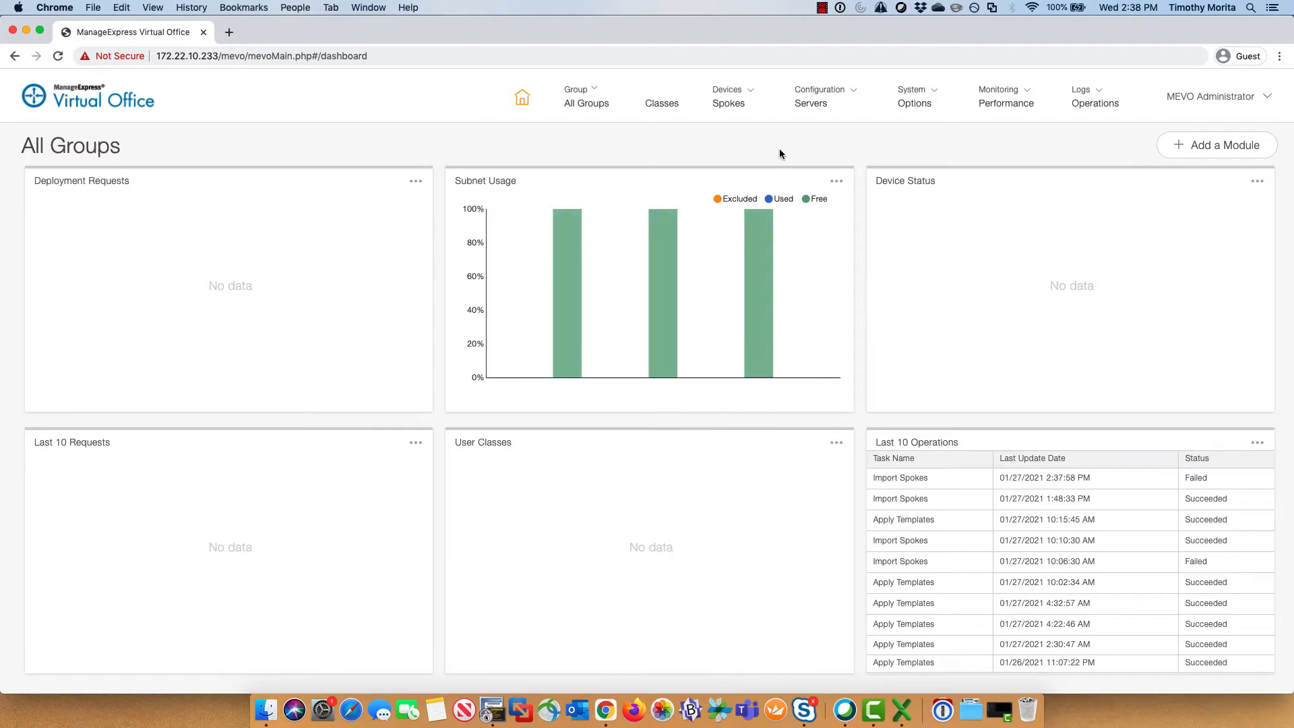
Step: Open the empty Spokes list (0 spokes) and its More Actions menu
left_click(731, 106)
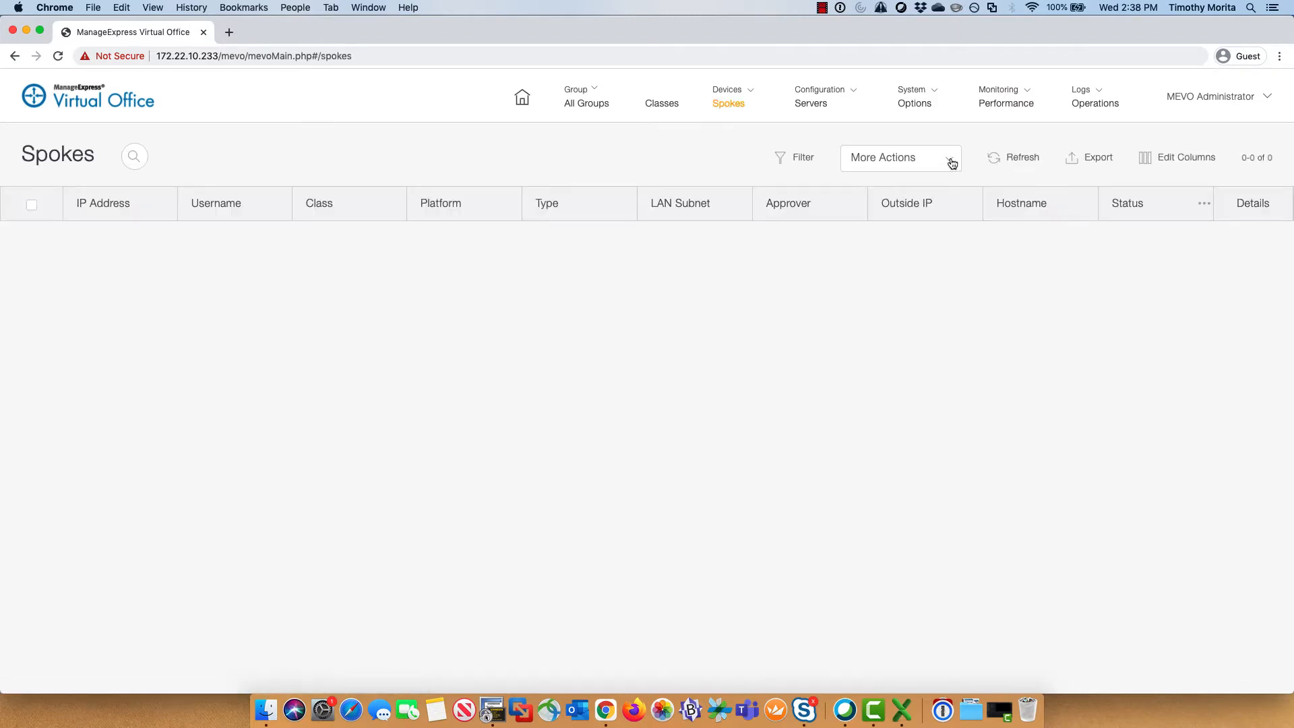
left_click(952, 164)
Step: Start Import Spokes and select MeVOSpokesSample_LANAddress.csv as the import file
left_click(924, 304)
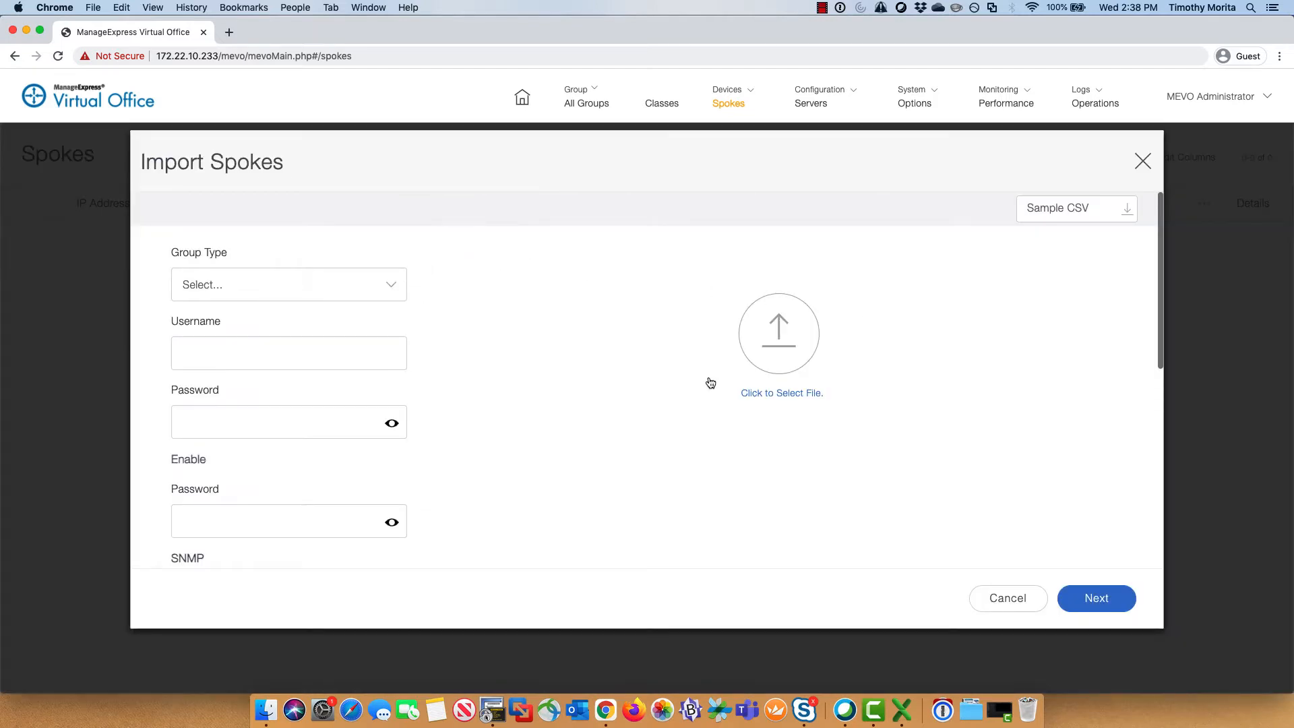
left_click(774, 382)
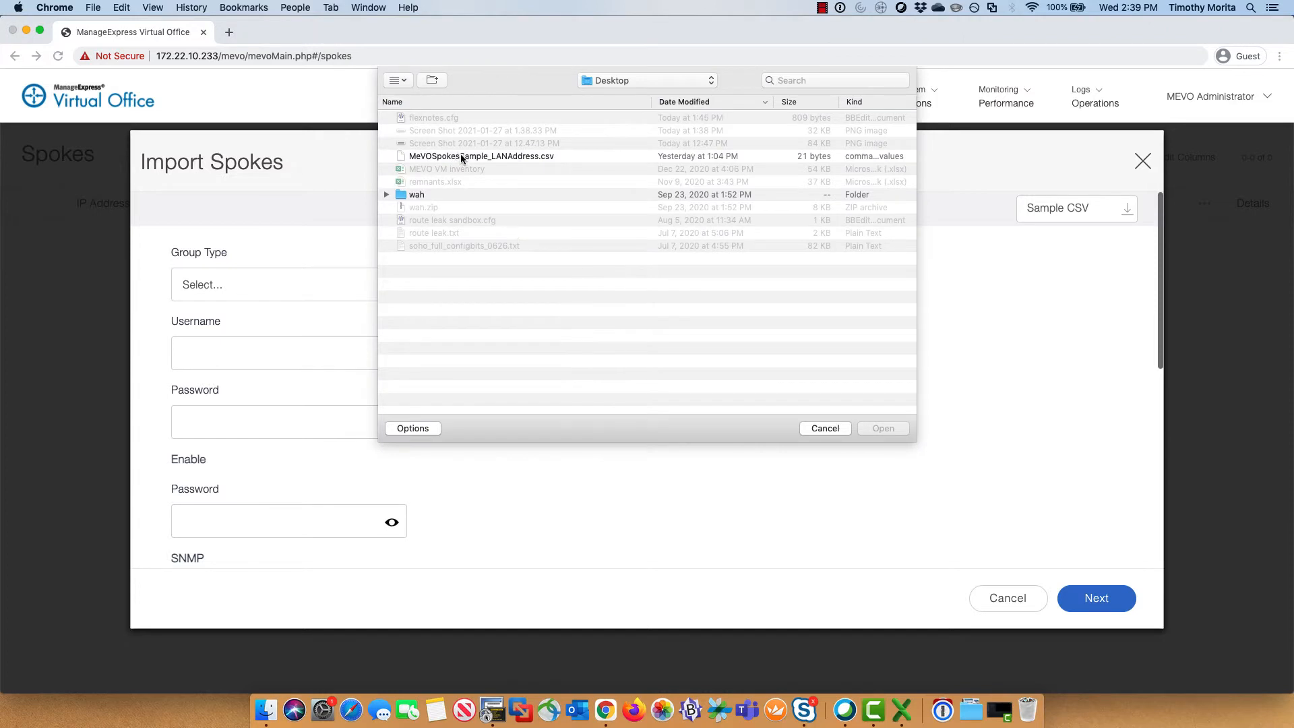
left_click(461, 156)
left_click(883, 428)
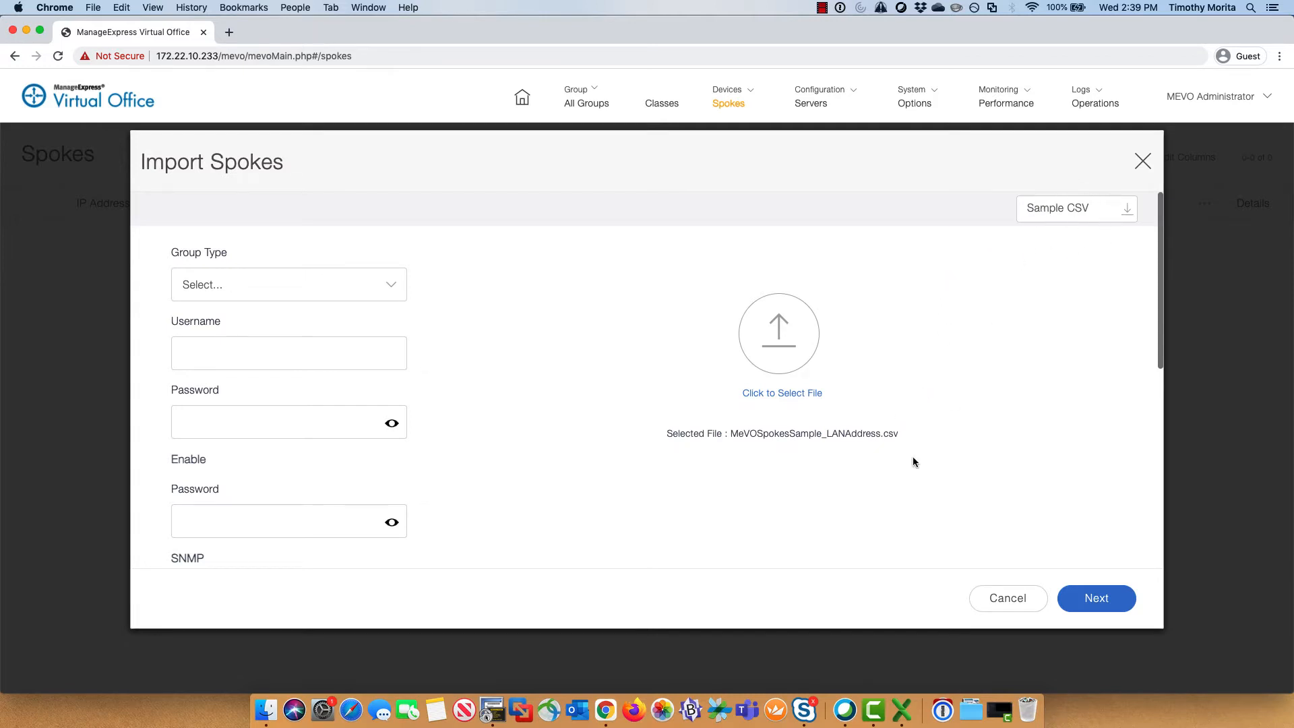
Step: Check the CSV's 172.233.0.1 address against the router's Vlan10 interface in SecureCRT
left_click(902, 709)
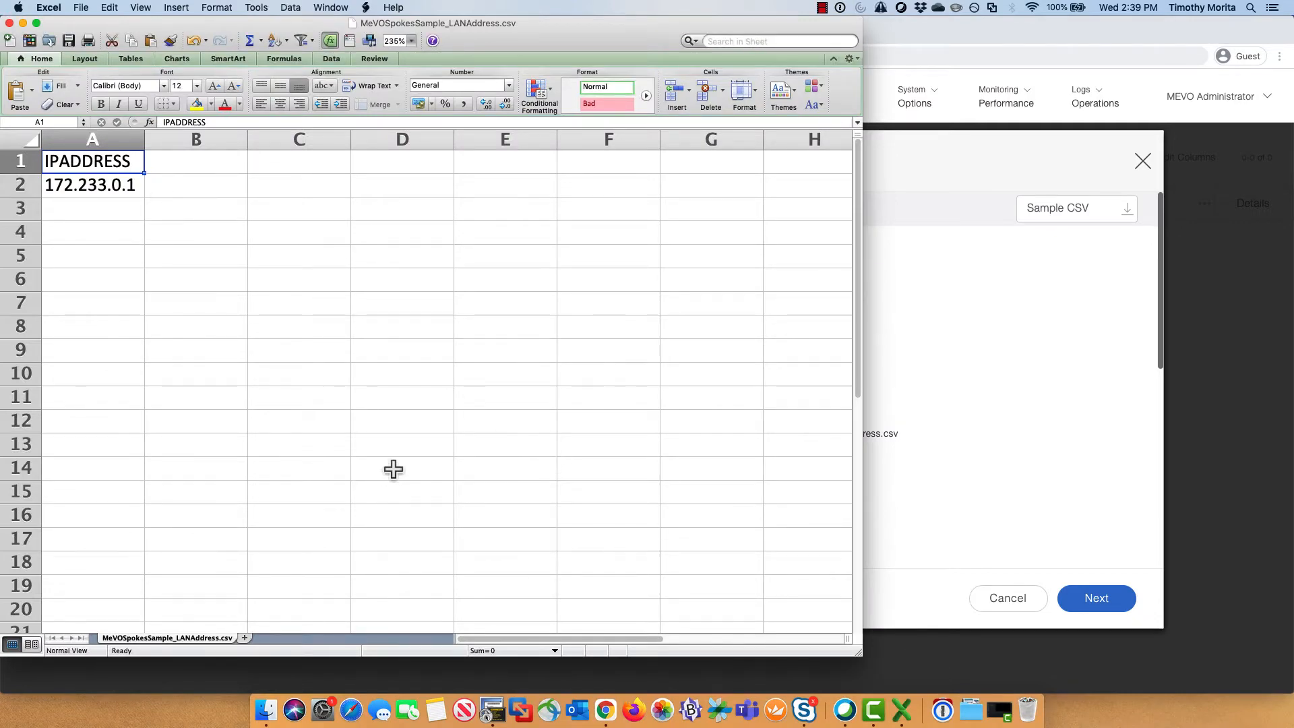
left_click(492, 709)
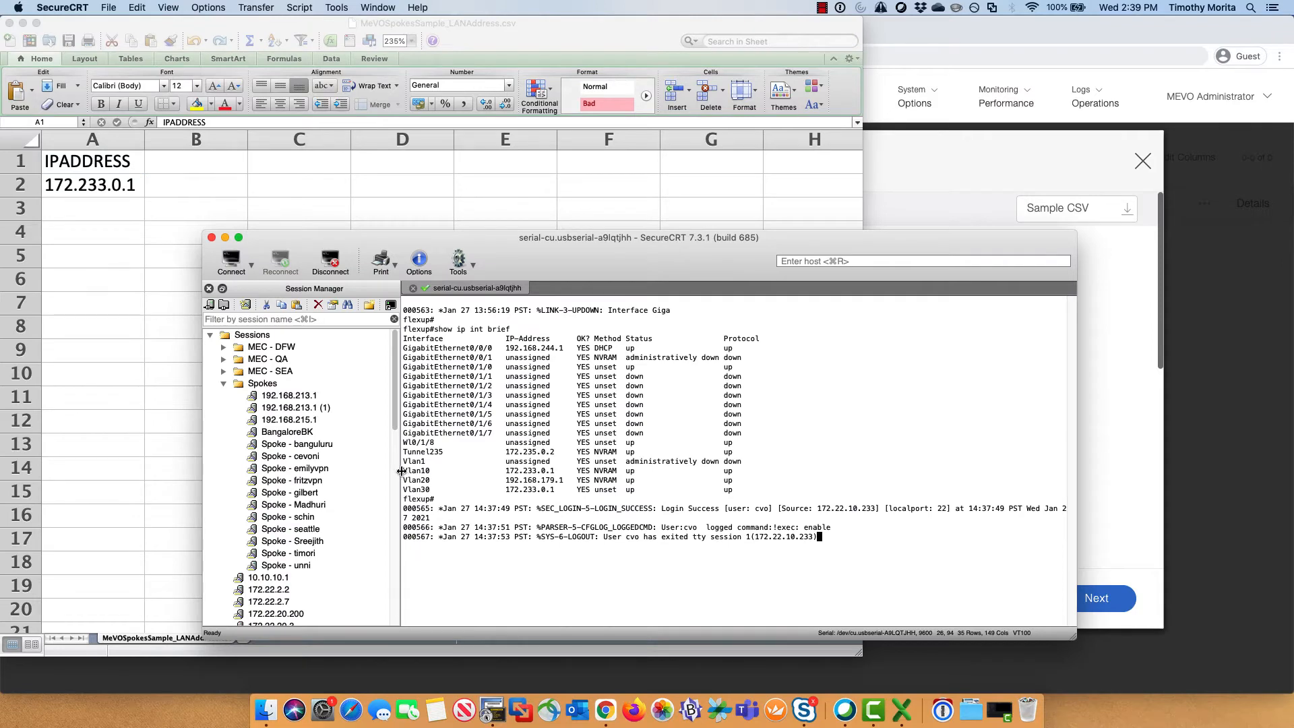
mouse_move(520, 470)
left_mouse_down()
mouse_move(388, 471)
mouse_move(543, 475)
left_mouse_up()
left_click(562, 475)
Step: Set the import group type to Teleworkers and enter the device login username and password
left_click(941, 167)
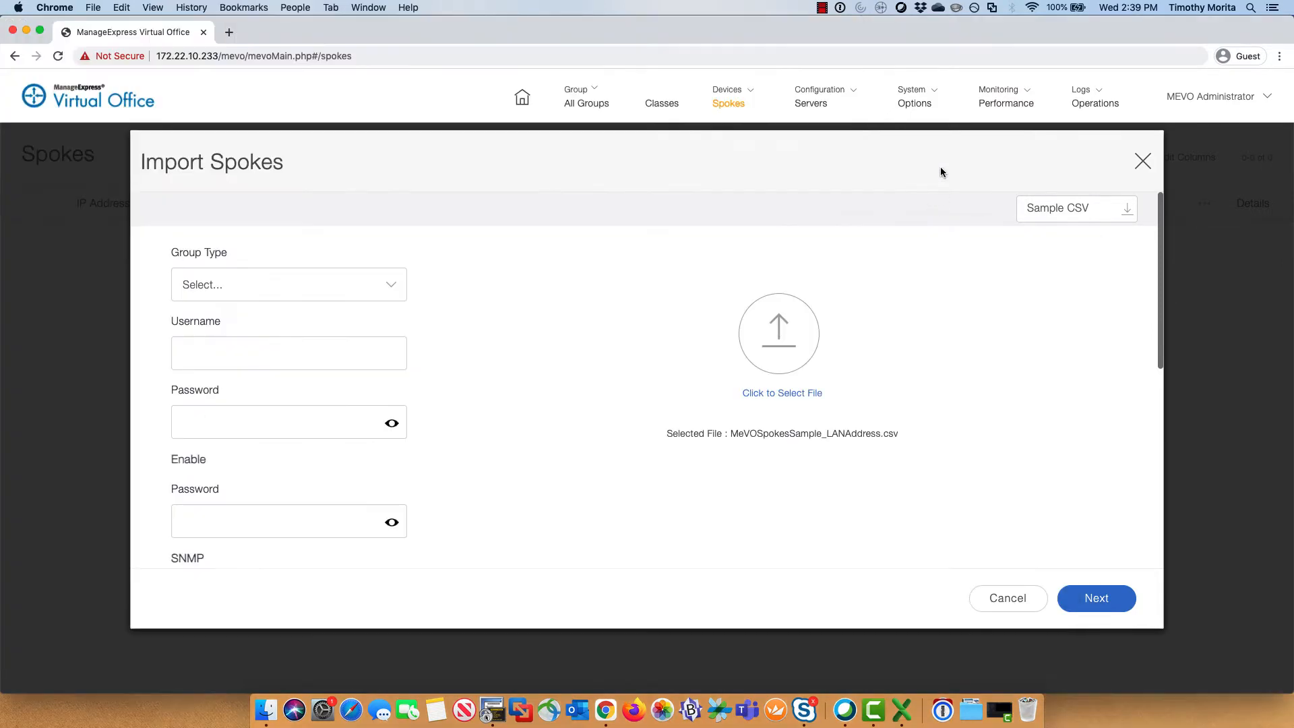
left_click(395, 282)
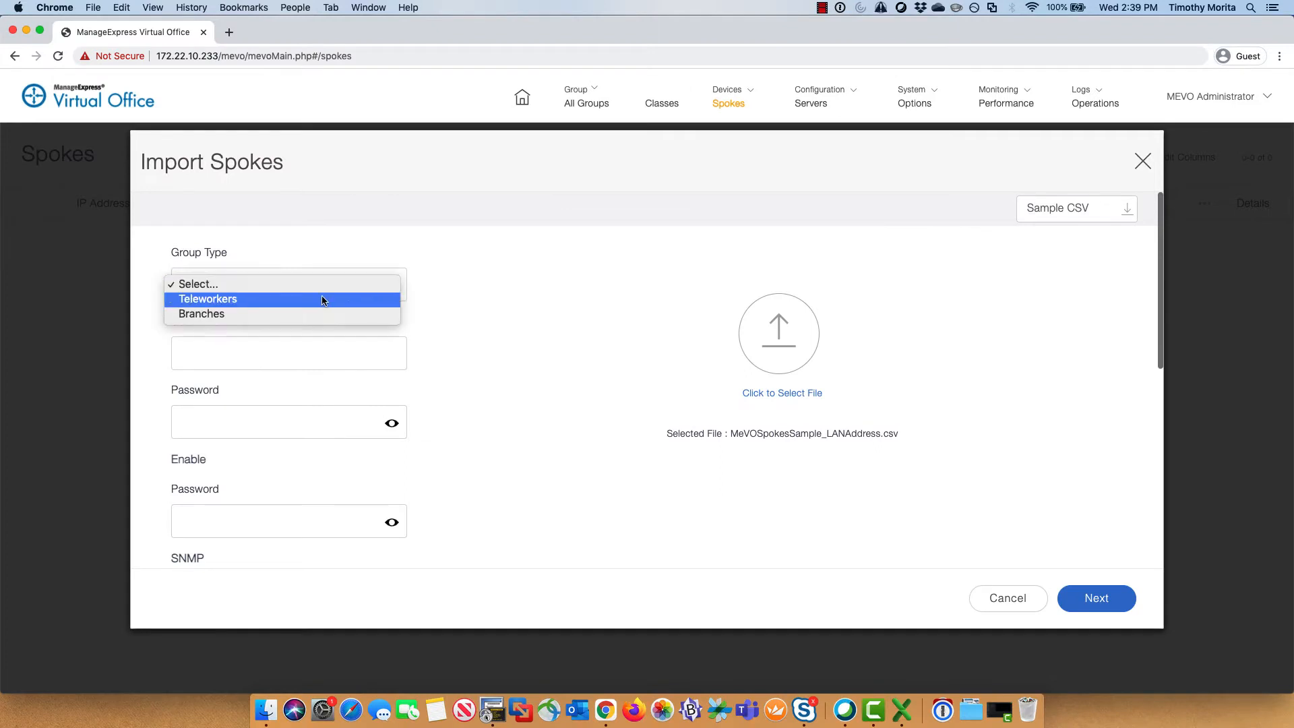
left_click(322, 297)
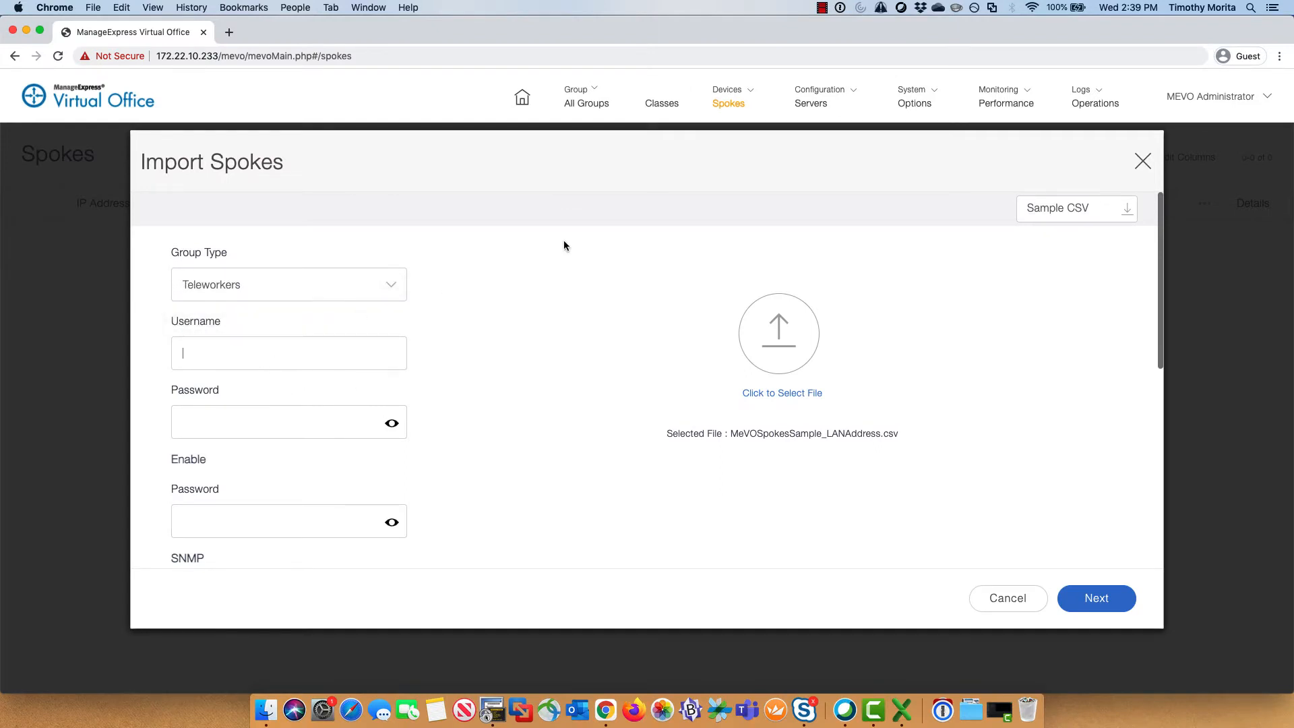
key("Tab")
Step: Set SNMP v3 security name MEVO with SHA authentication and its authentication password
scroll(552, 413, "down", 10)
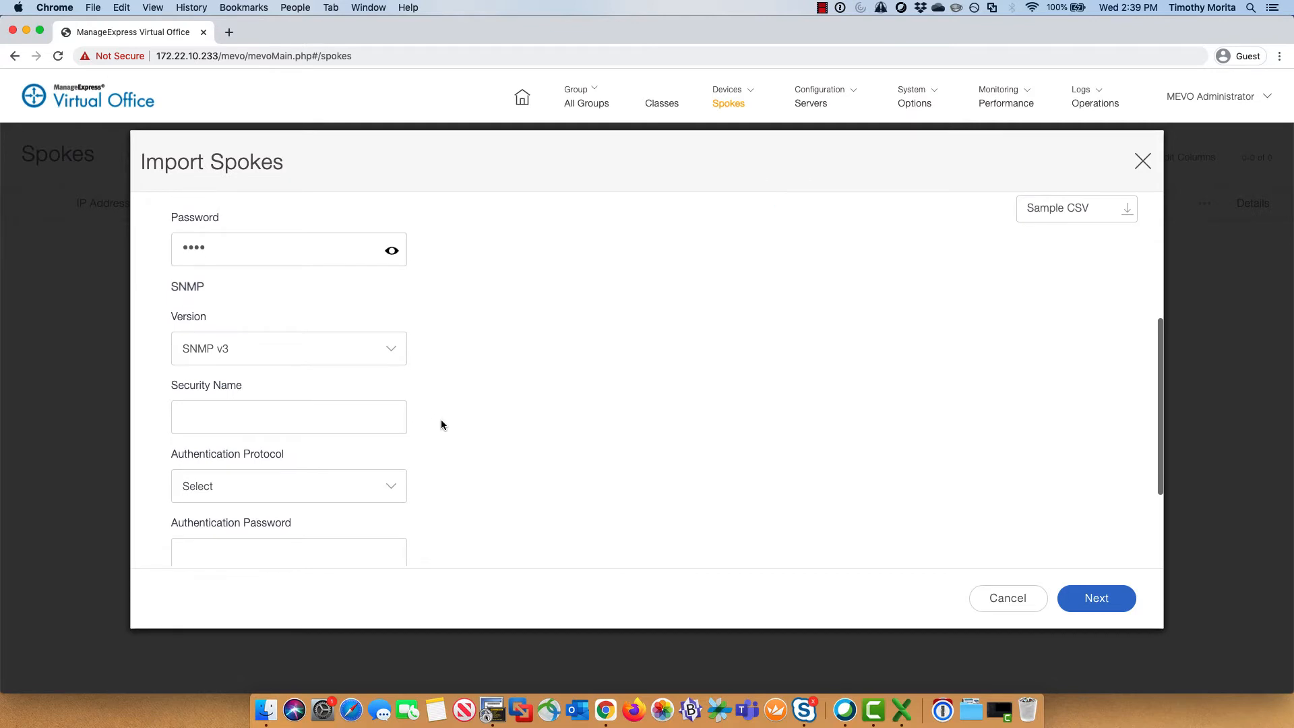
left_click(320, 348)
type("MEVO")
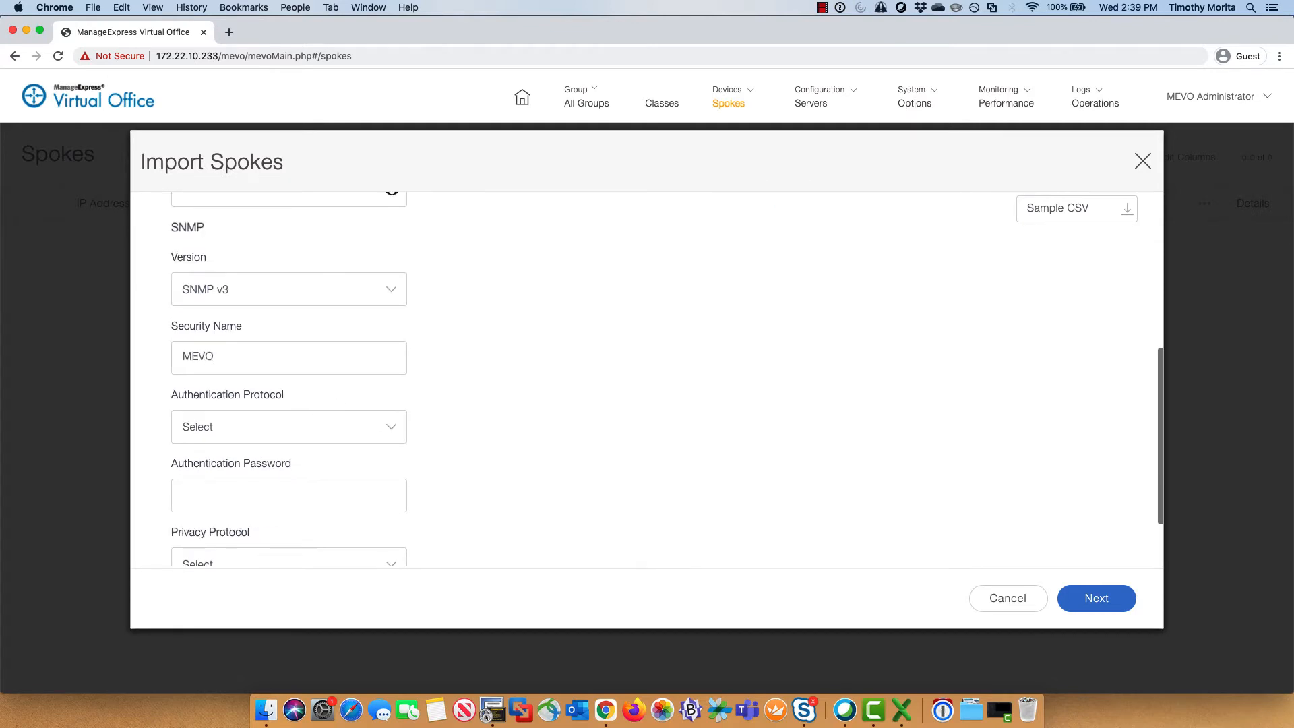
left_click(298, 430)
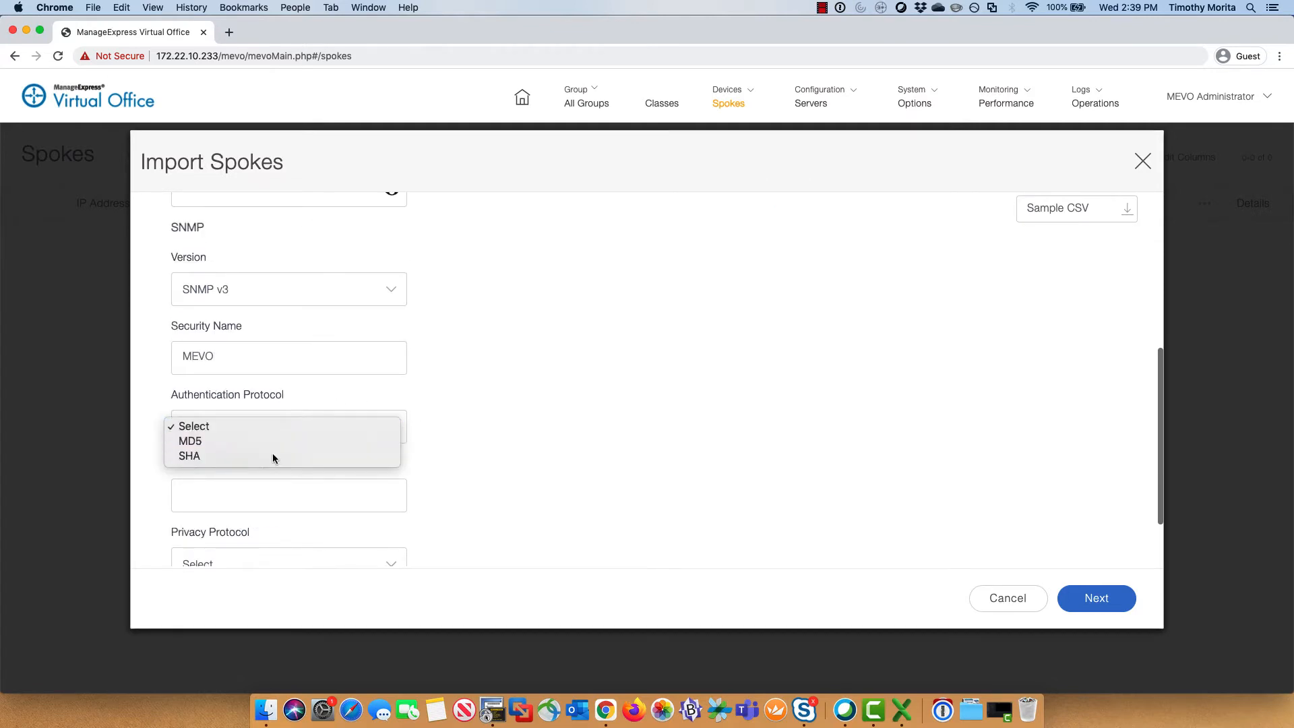
left_click(272, 455)
left_click(276, 499)
type("•••••••")
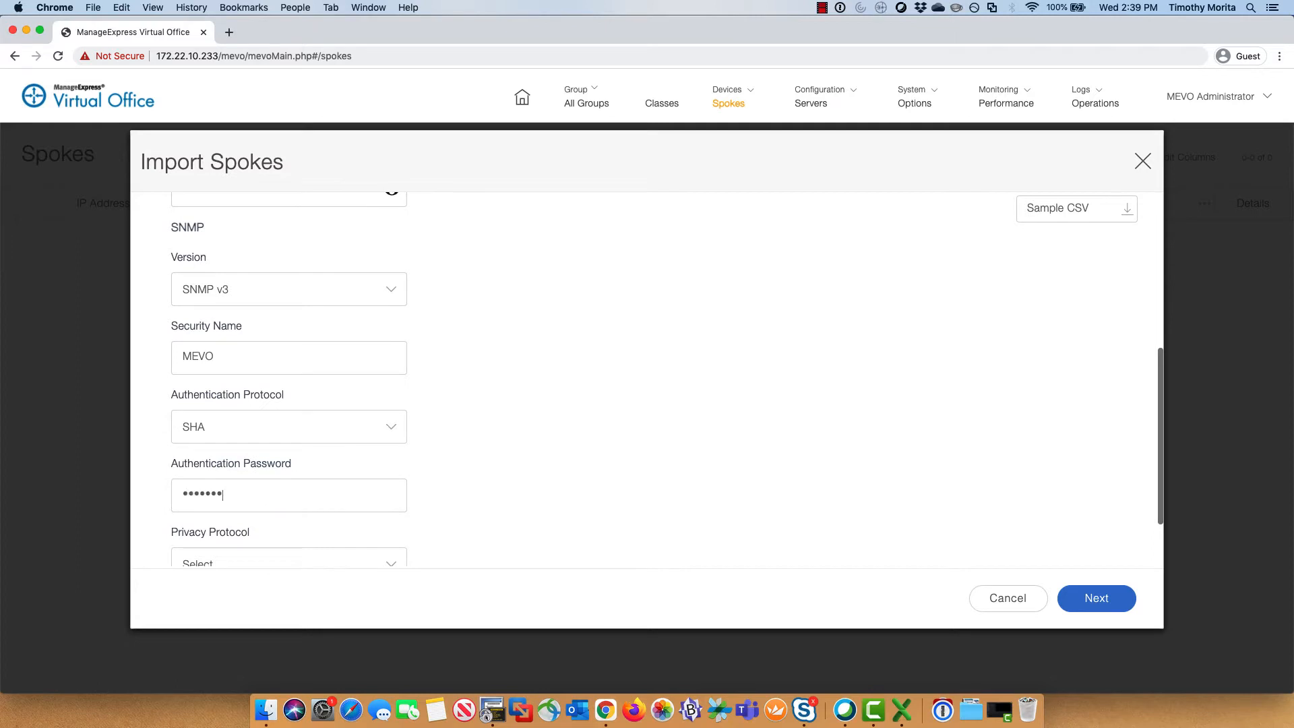
type("•••")
Step: Choose AES256 privacy with its privacy password and submit the spoke import
scroll(351, 535, "down", 3)
left_click(296, 479)
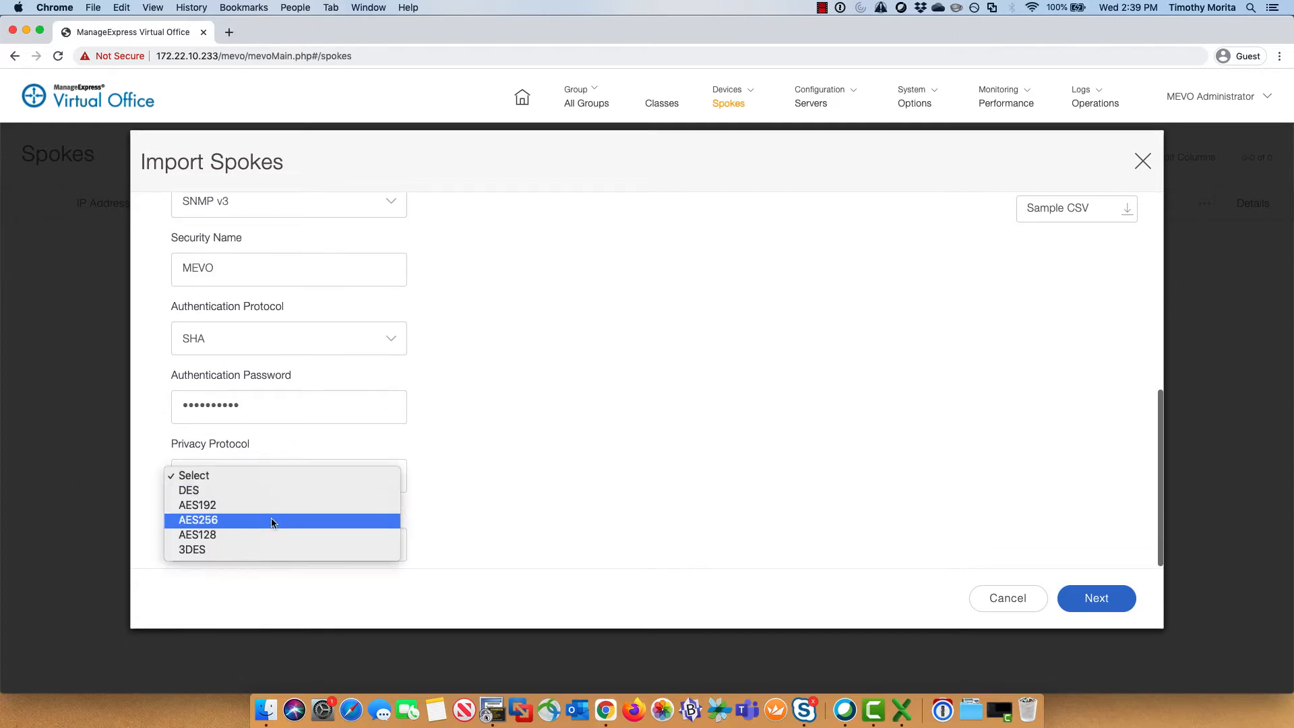
left_click(269, 519)
left_click(265, 543)
type("••••••")
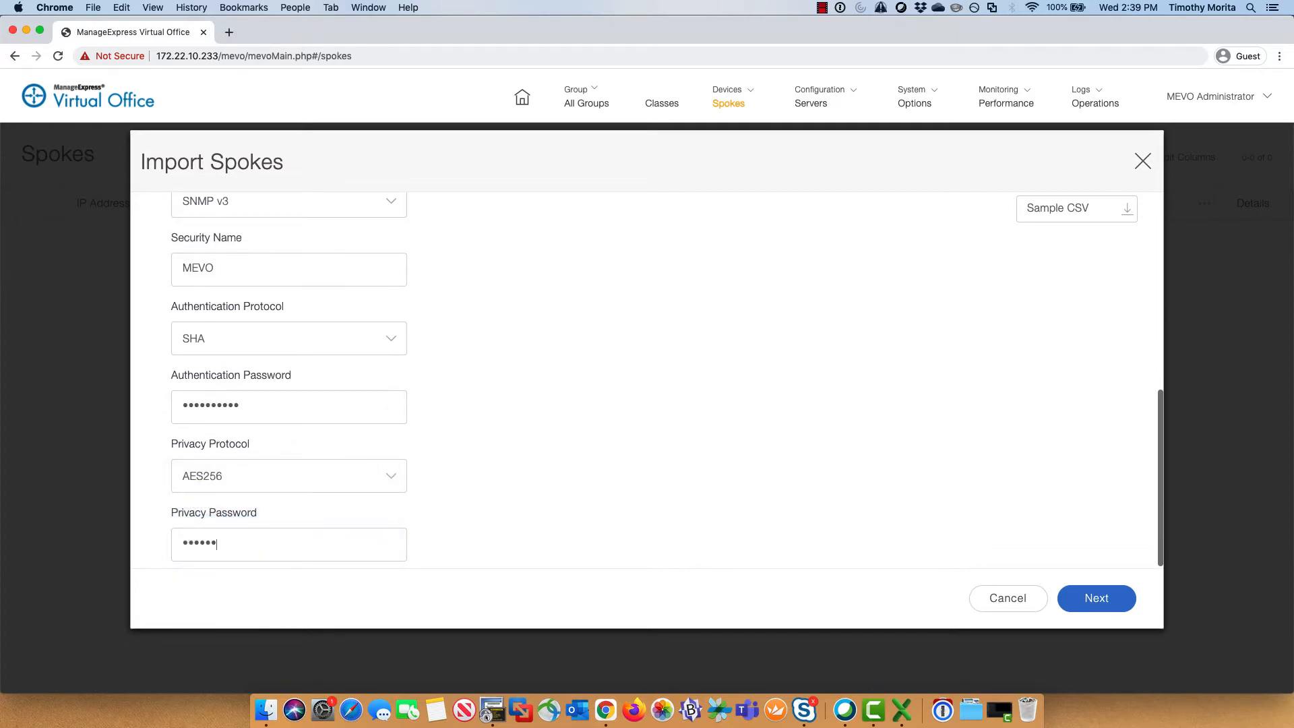
type("••••")
left_click(1090, 597)
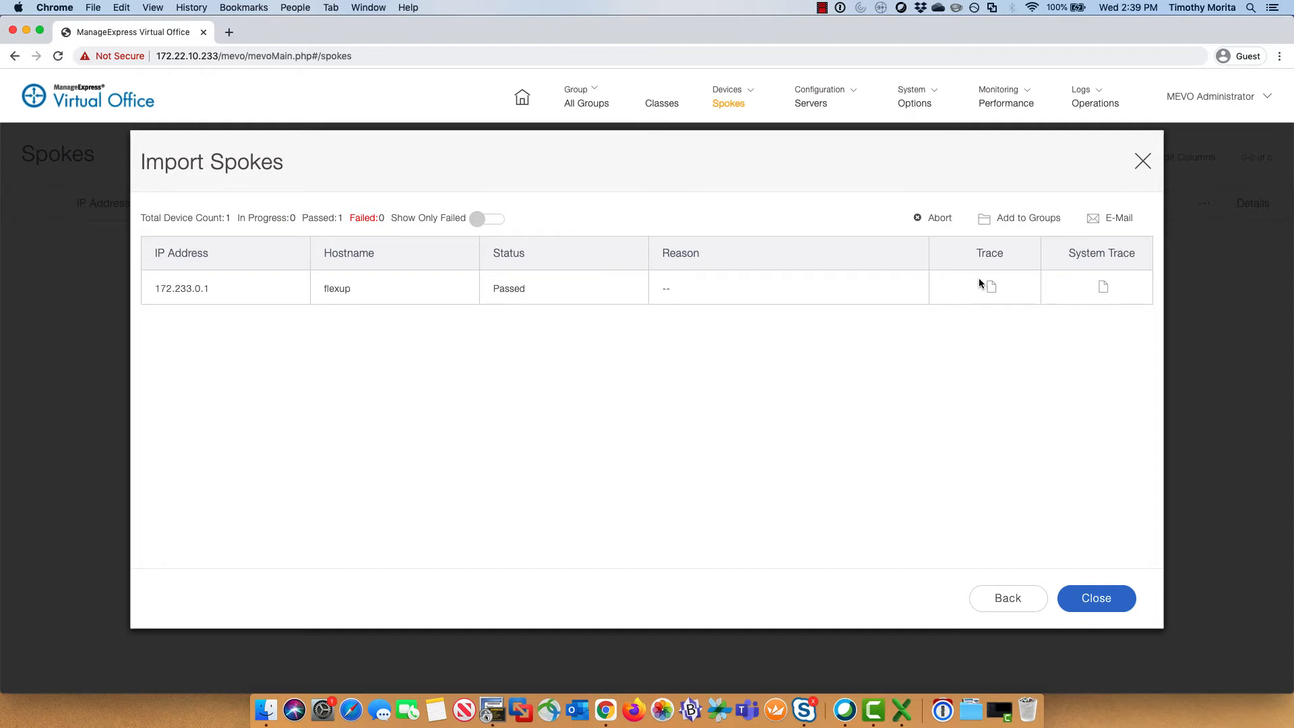
Step: Once spoke 172.233.0.1 (flexup) shows Passed, choose Add to Groups
left_click(1008, 219)
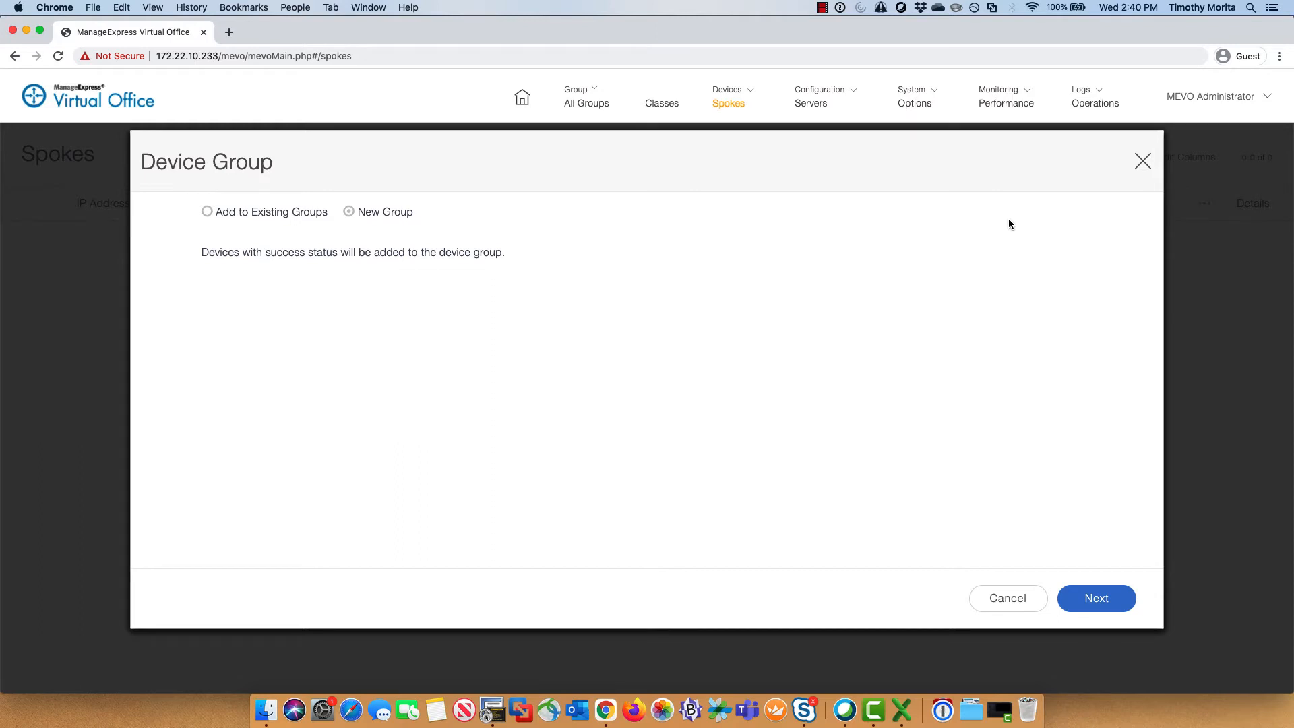
Step: Create and save a new public device group named Routers for the imported spoke
left_click(1099, 597)
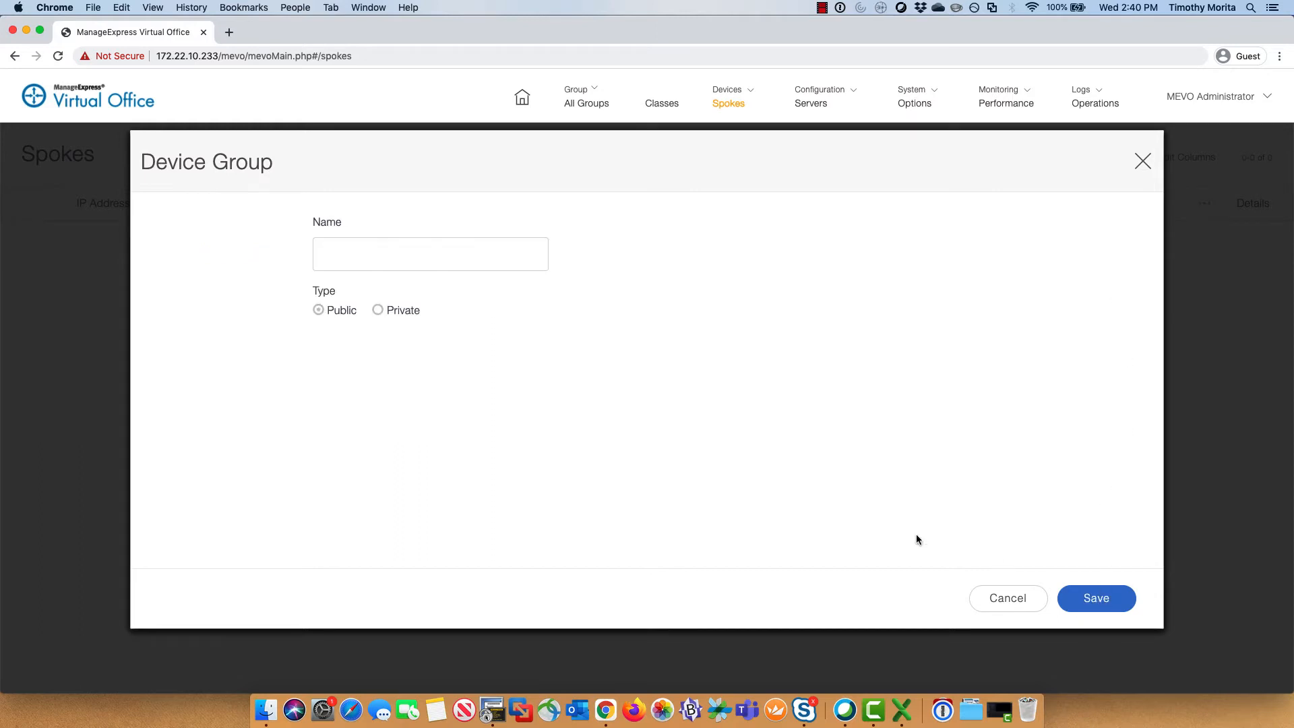
left_click(445, 261)
type("Routers")
left_click(1105, 605)
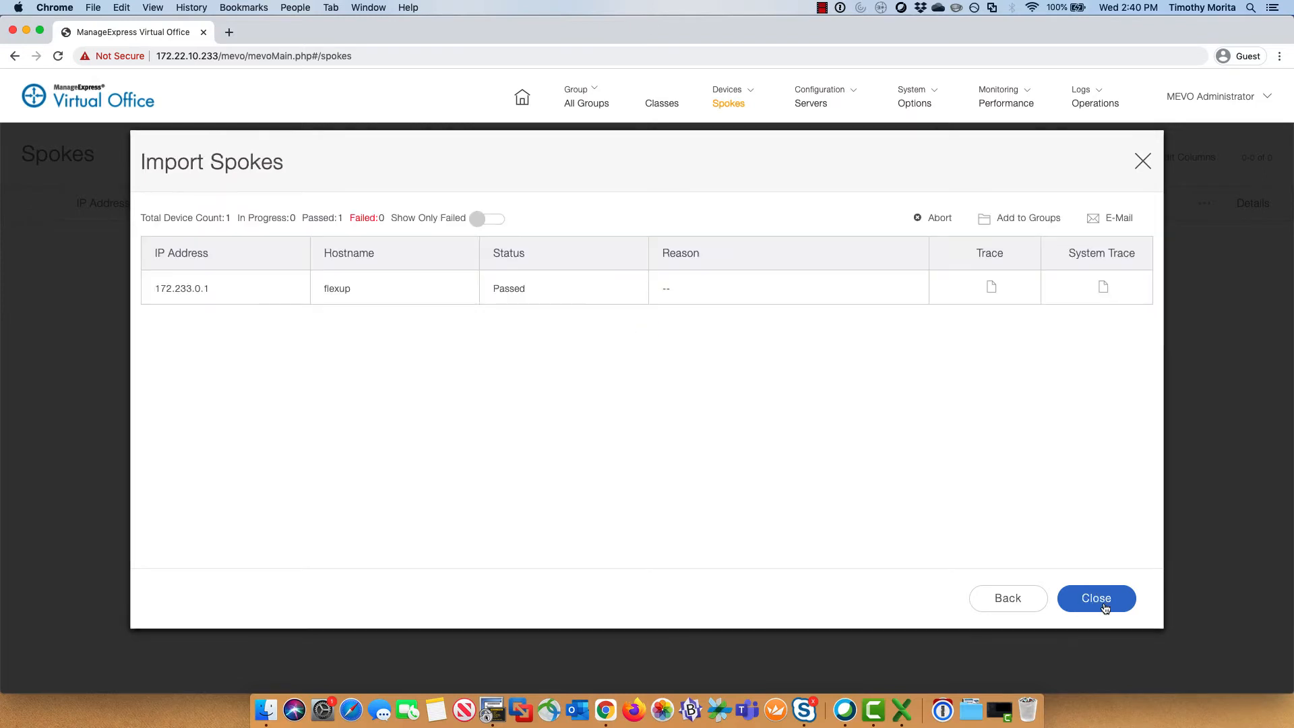
Step: Close the import, select the Online 172.233.0.1 spoke, and browse its operations without choosing one
left_click(1097, 599)
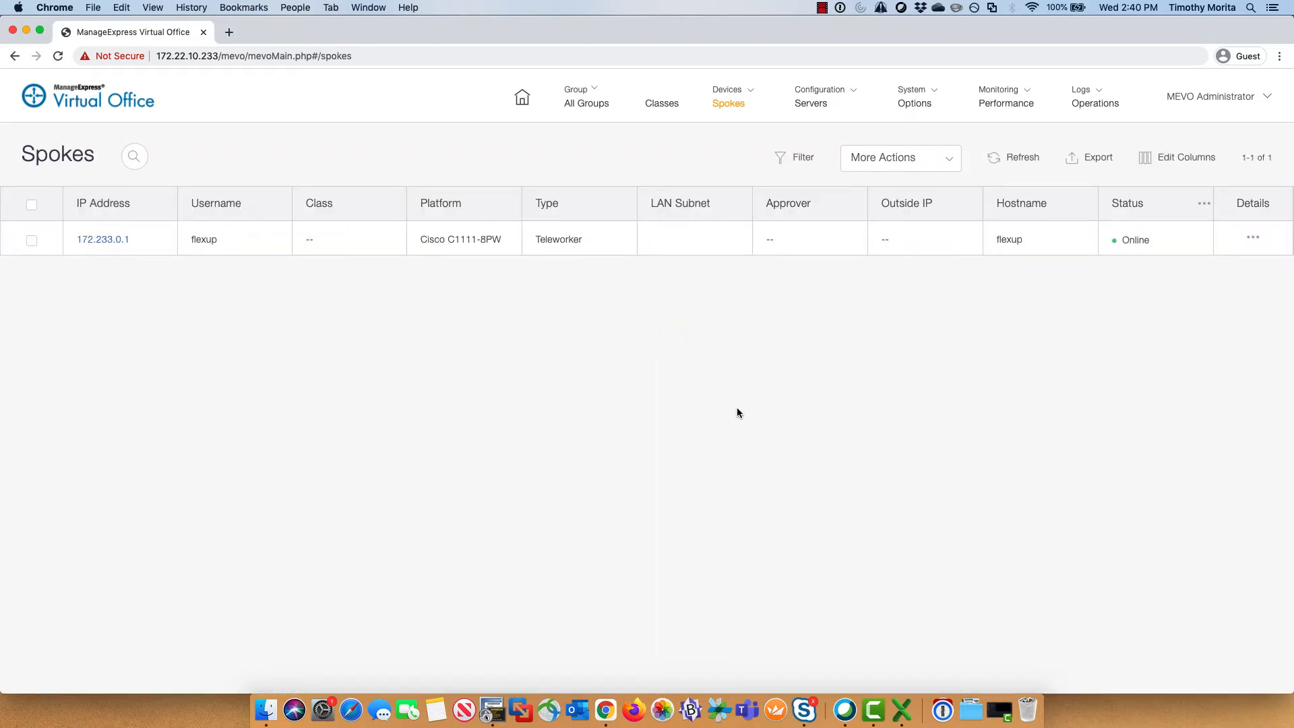
left_click(31, 241)
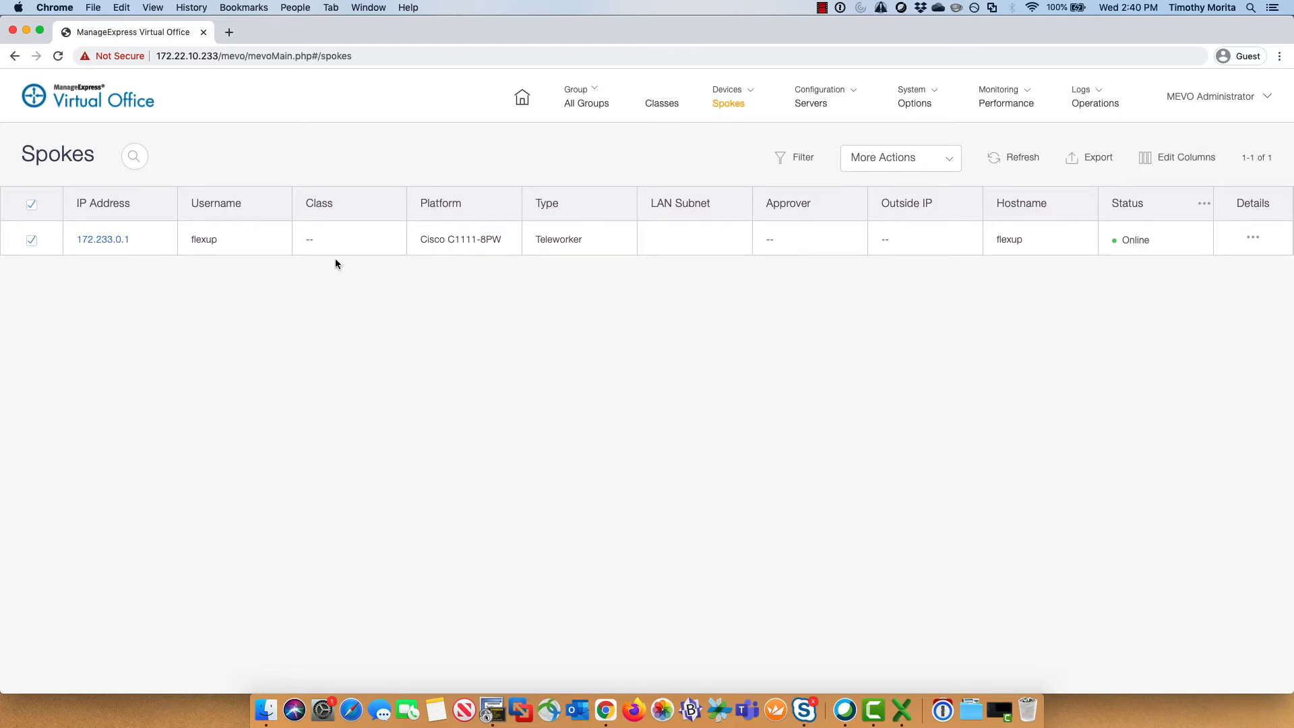
left_click(948, 158)
mouse_move(951, 195)
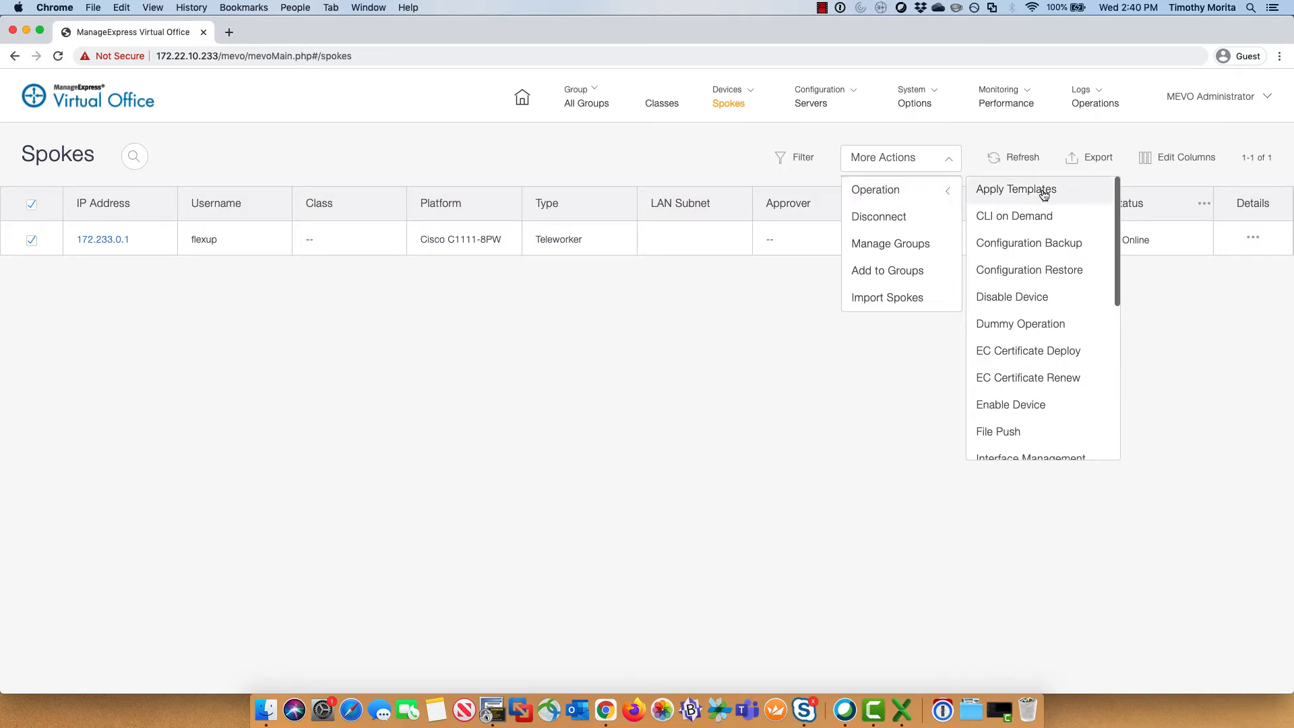
scroll(1068, 240, "down", 2)
scroll(1057, 230, "down", 4)
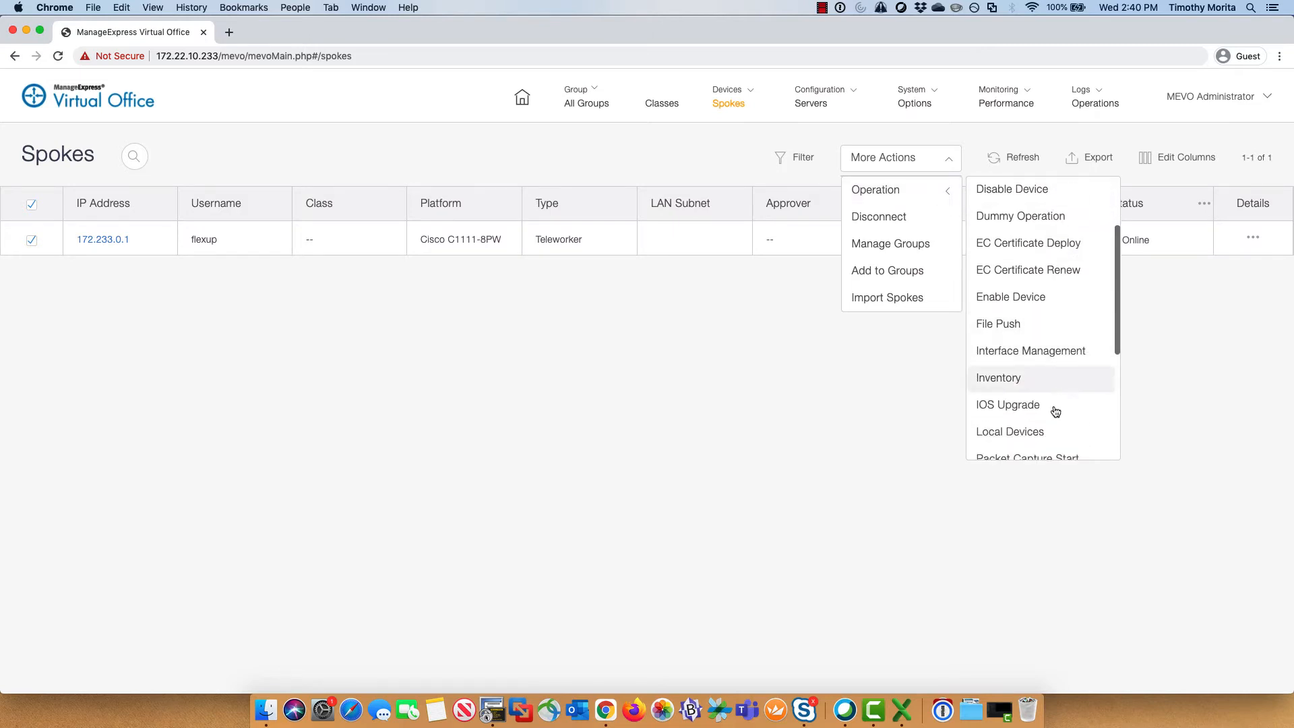
scroll(1058, 448, "down", 3)
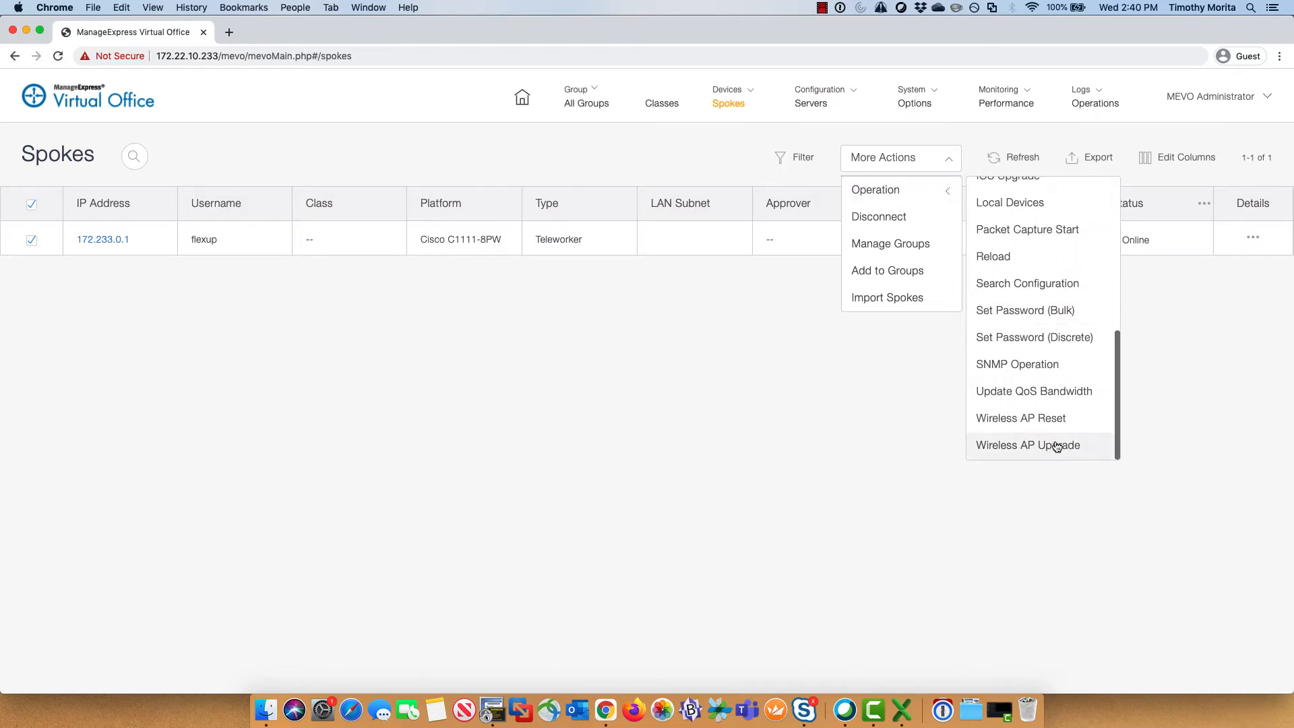
scroll(1048, 398, "up", 5)
scroll(1047, 386, "up", 3)
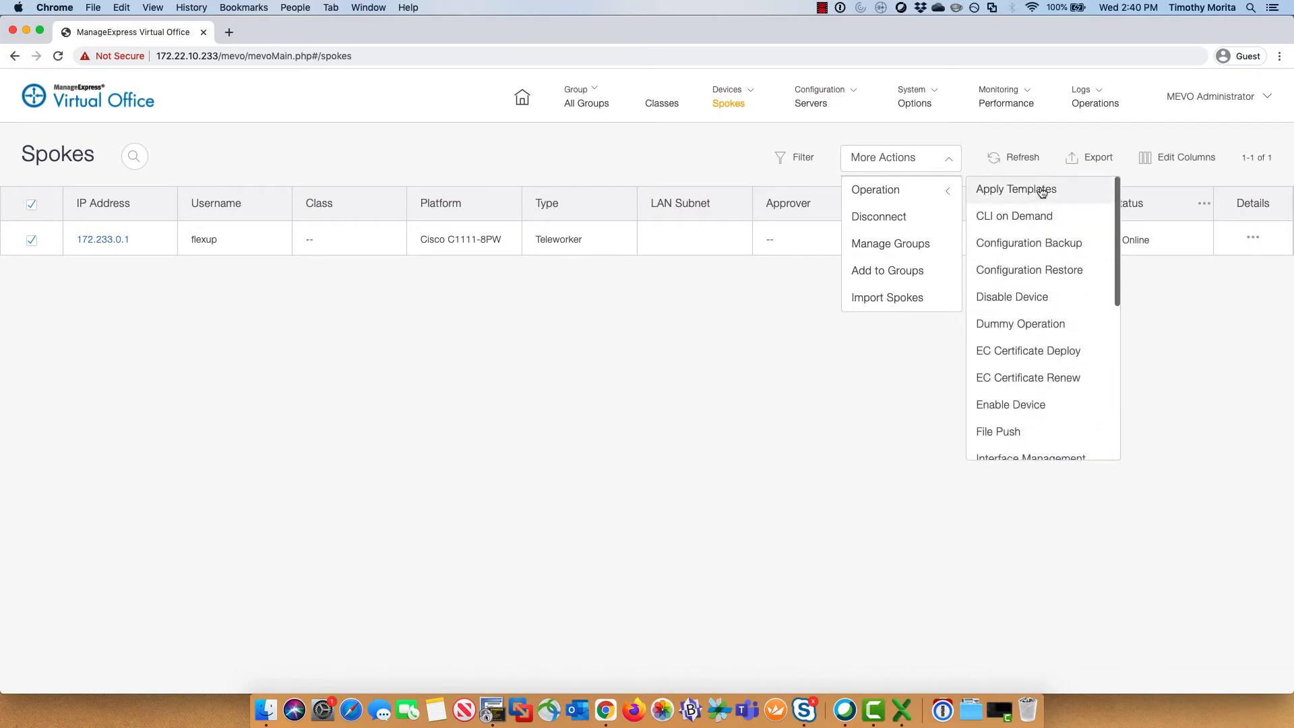
scroll(1067, 270, "down", 1)
scroll(1066, 271, "down", 5)
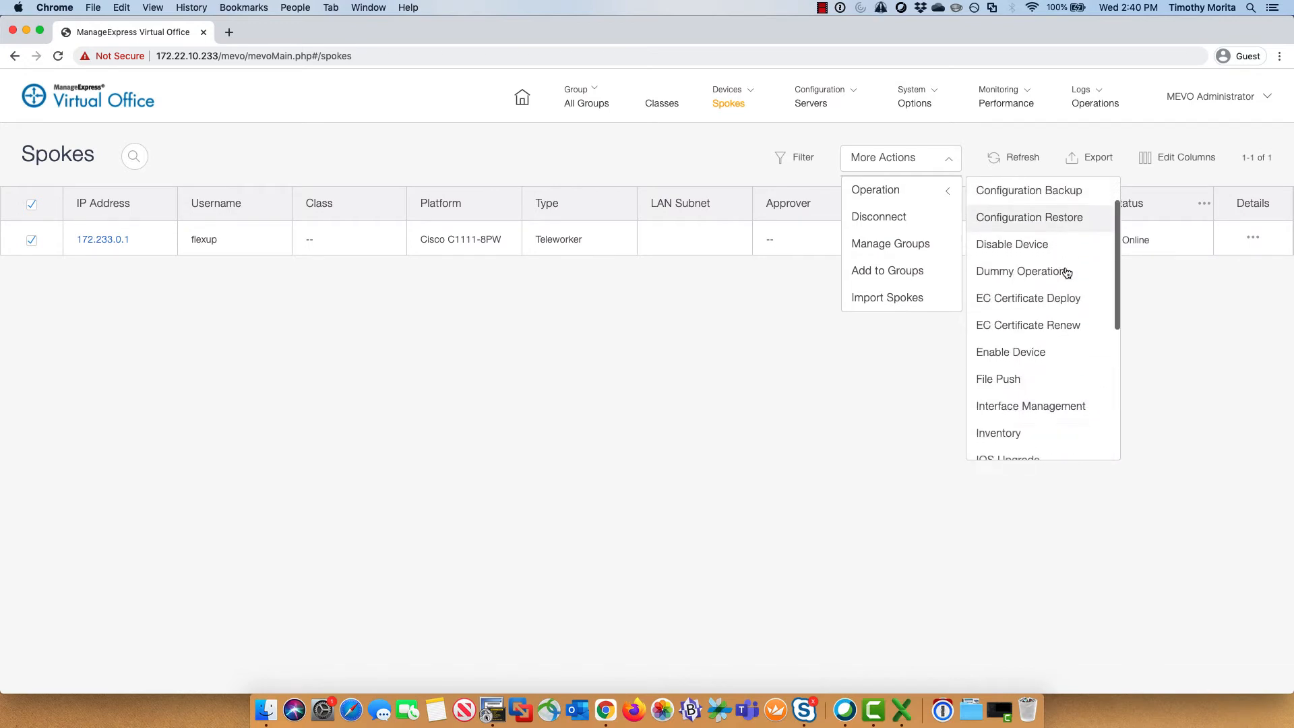
scroll(1065, 293, "down", 5)
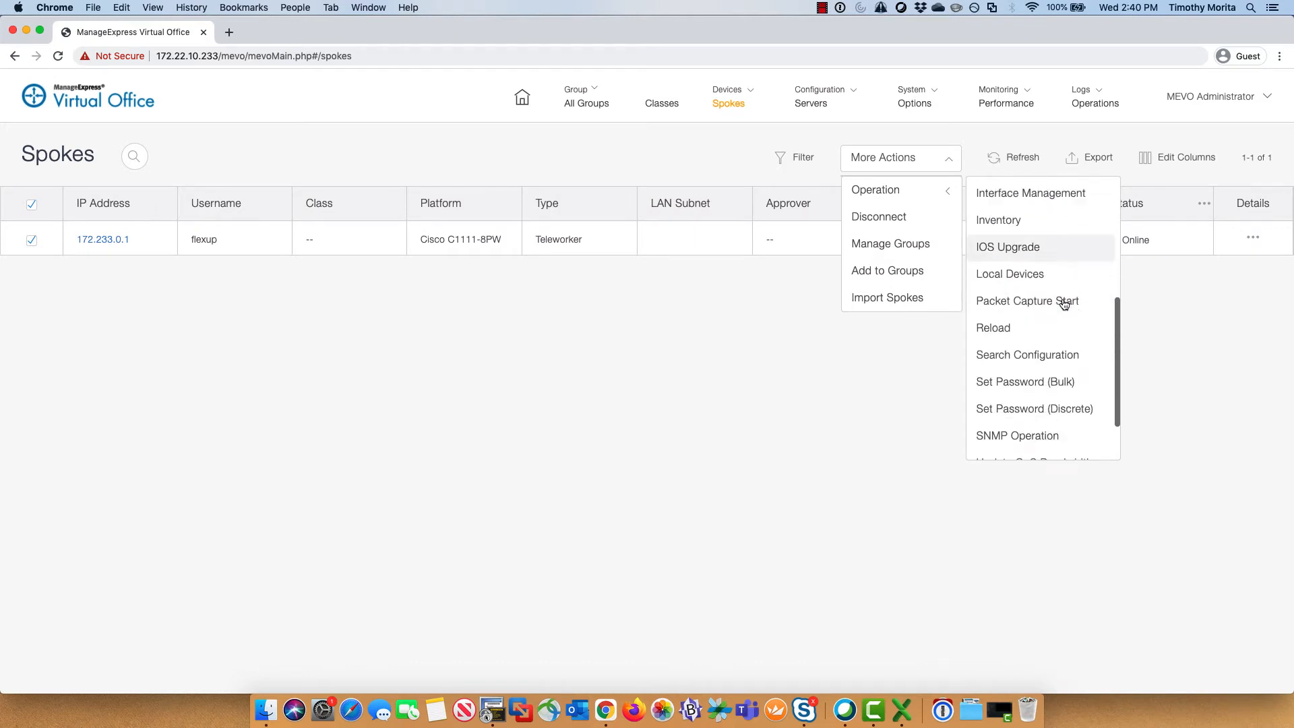
left_click(641, 342)
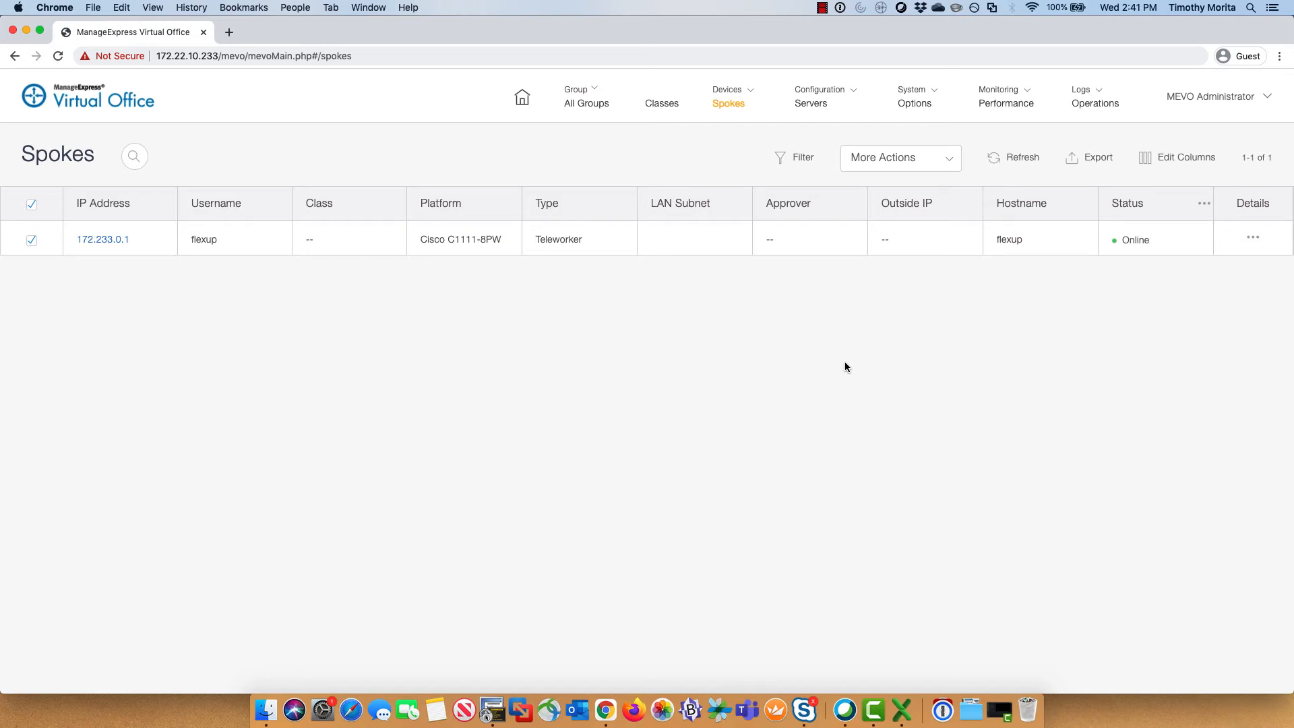
Step: Go to Configuration > Templates to list the seven Cisco C1111-8PW spoke templates
left_click(852, 95)
left_click(853, 214)
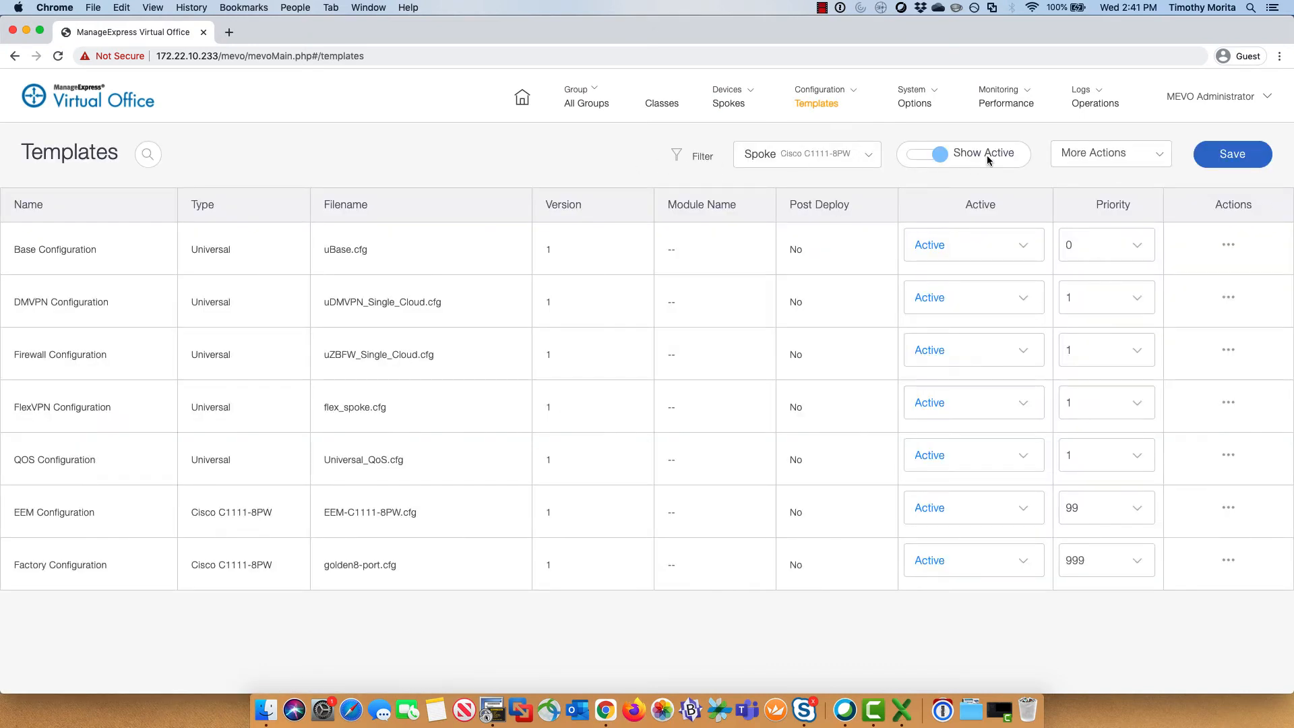
Step: Add a new template of type hostname for device type Universal
left_click(1157, 157)
left_click(1136, 182)
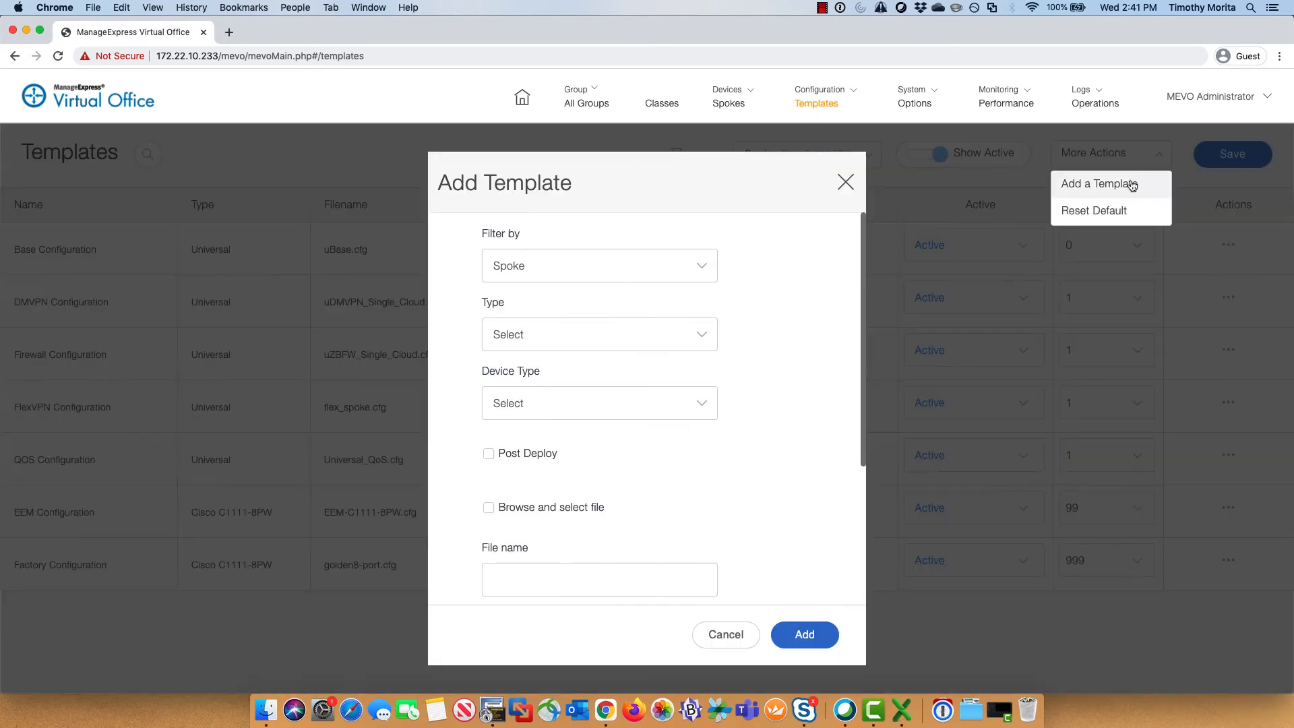
left_click(687, 335)
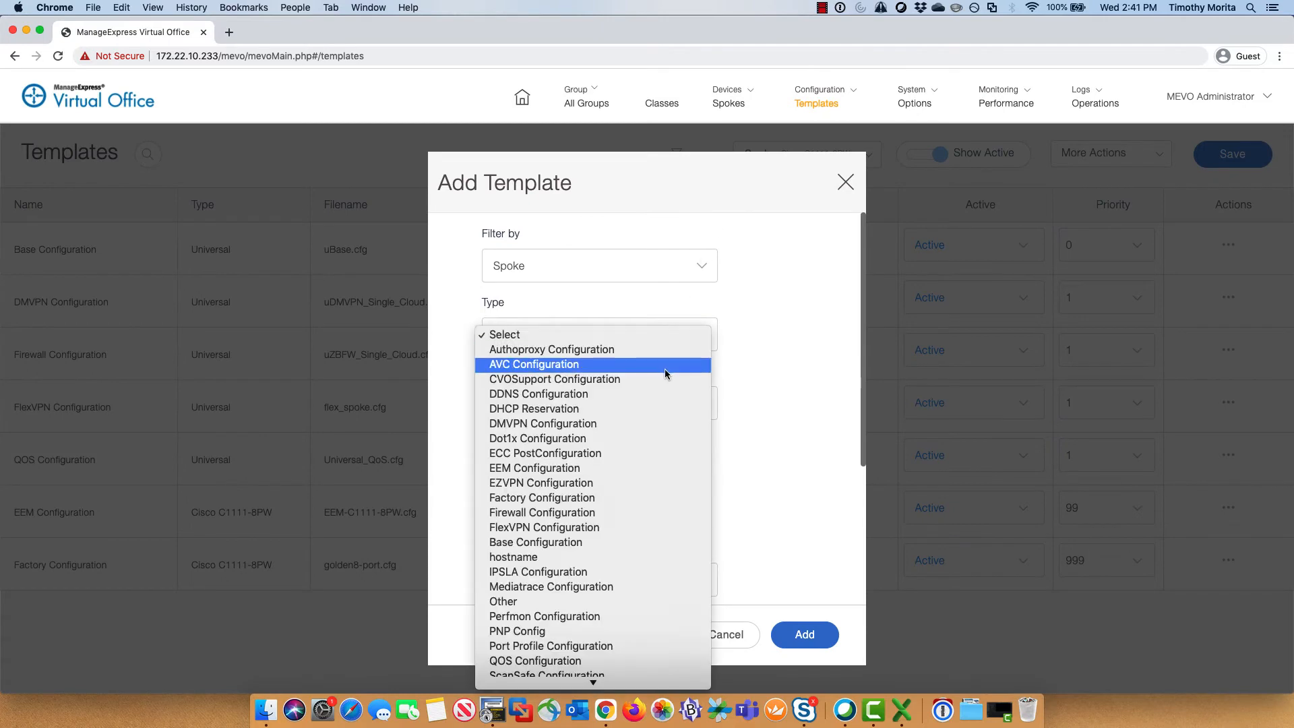
left_click(593, 557)
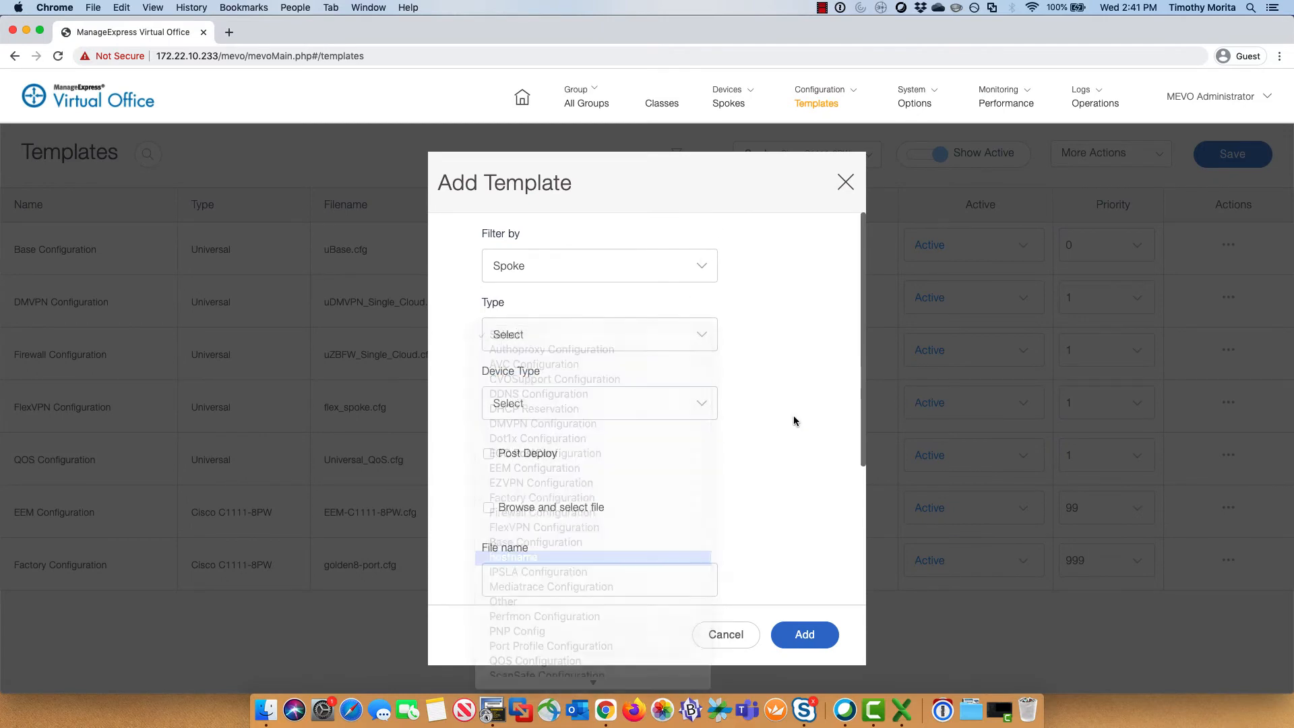
left_click(666, 403)
left_click(659, 418)
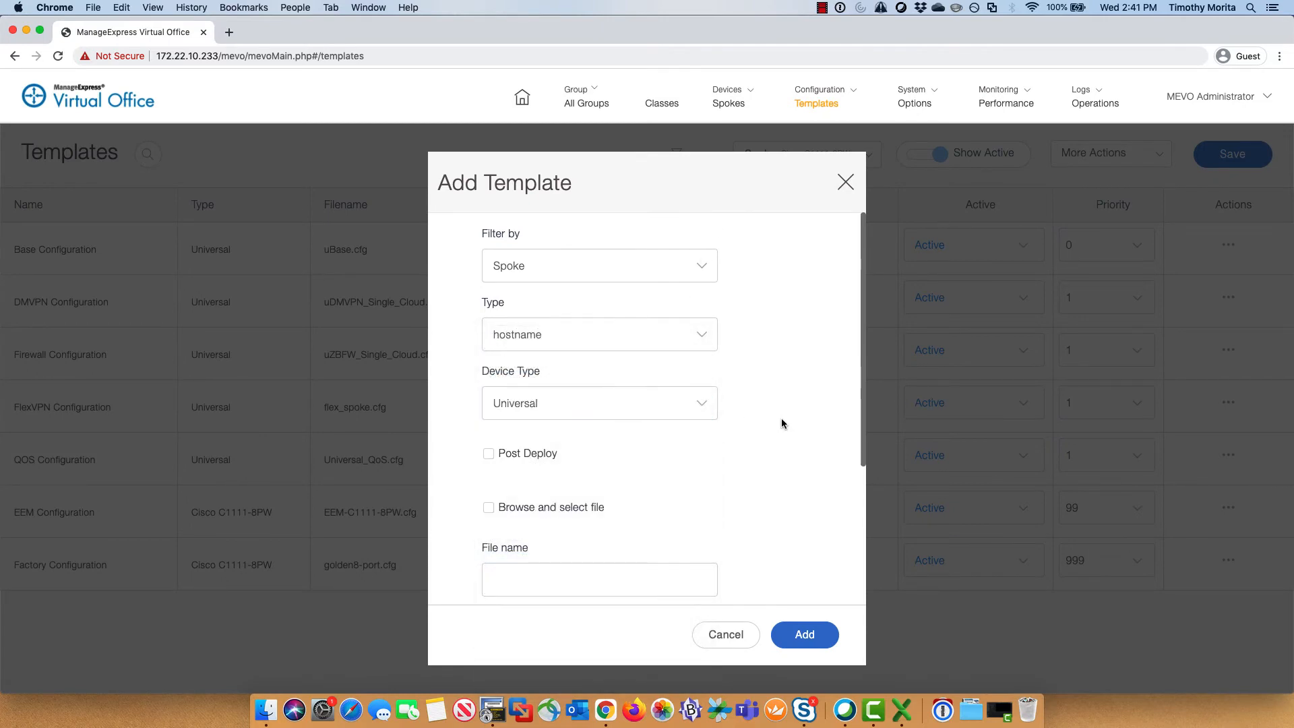
scroll(785, 437, "down", 3)
scroll(784, 437, "down", 5)
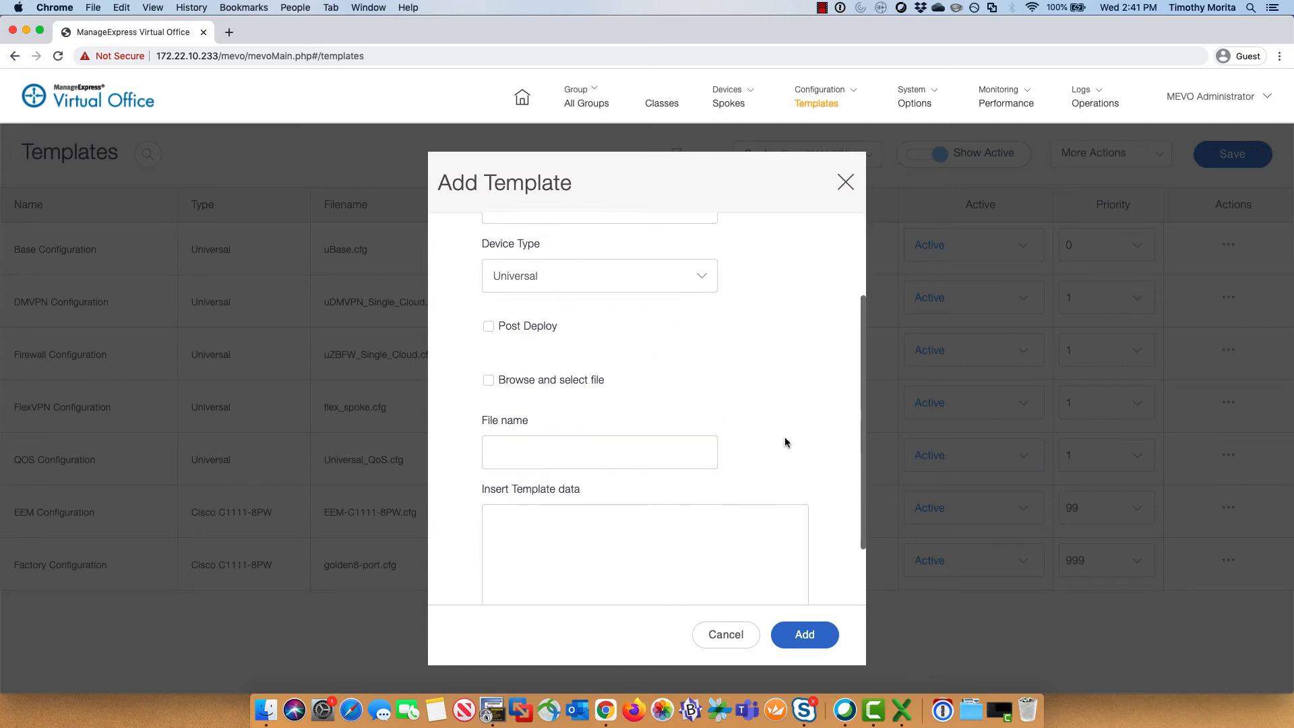
Step: Name it new_hostname.cfg with content 'hostname iChanged', add it, and go to Events
left_click(652, 369)
type("new")
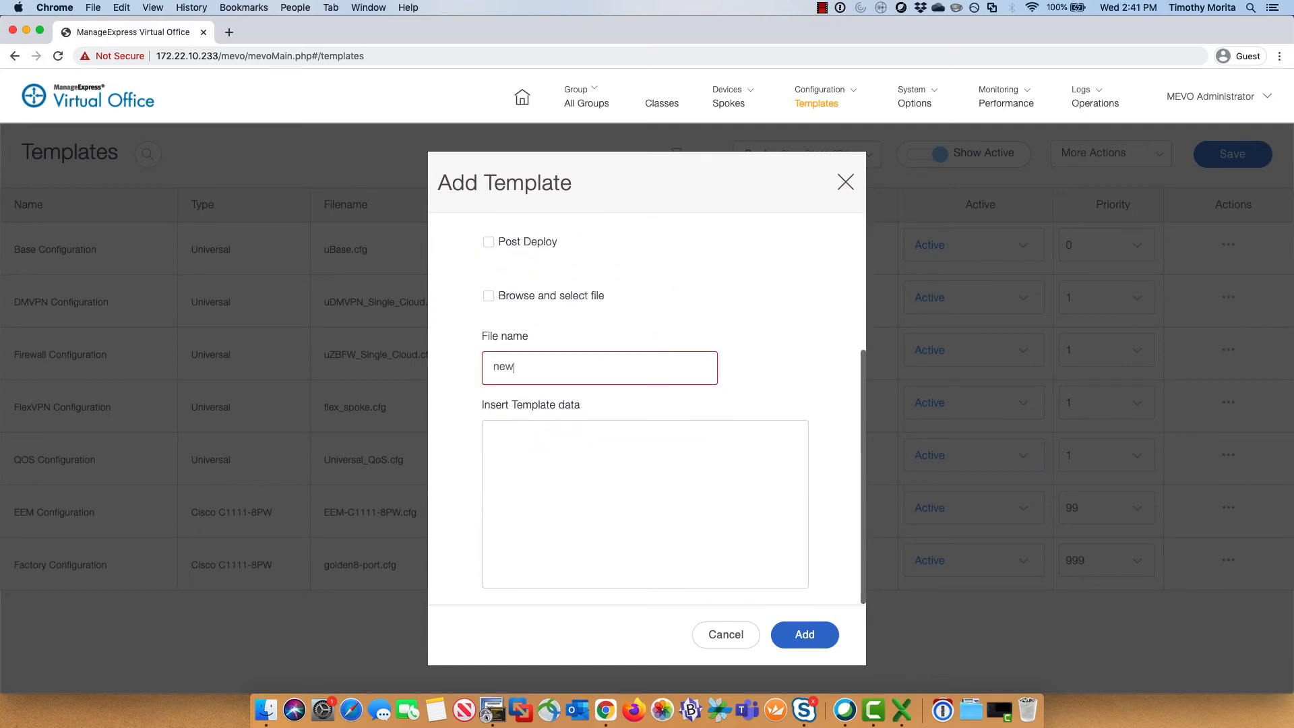
type("_hostname.cfg")
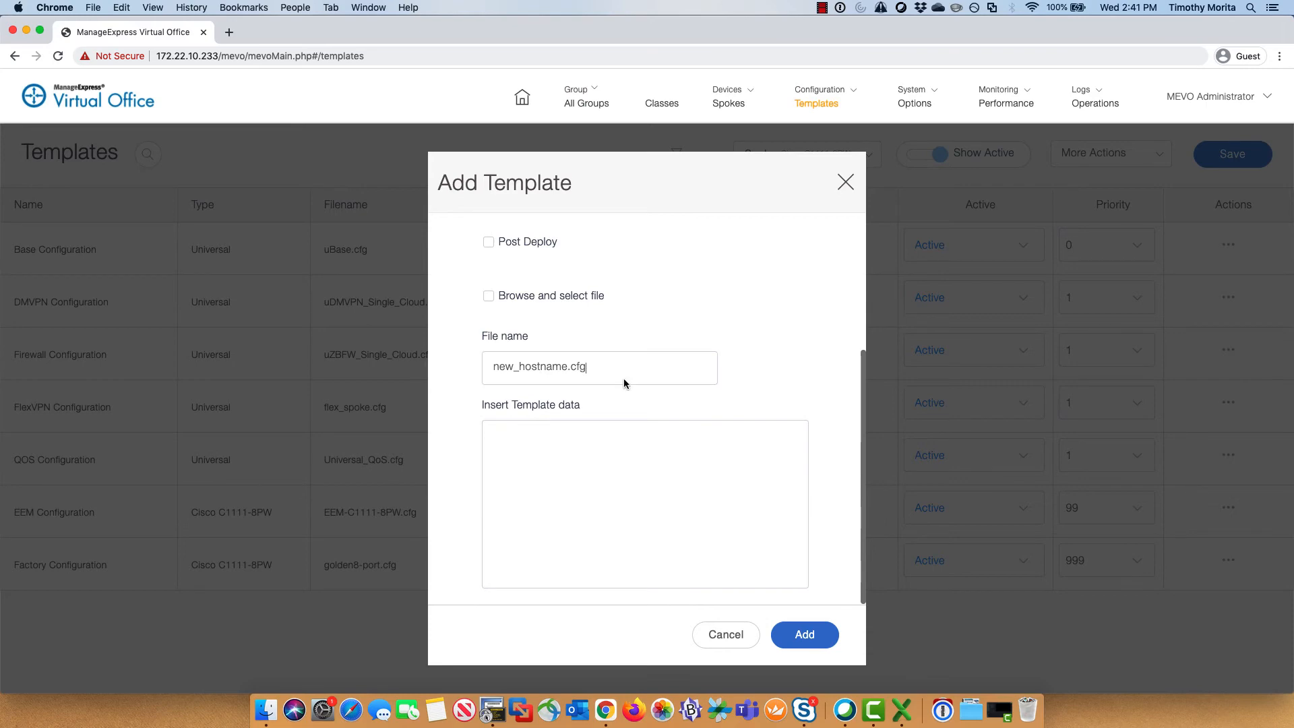
left_click(599, 501)
type("hostname iChanged")
left_click(814, 636)
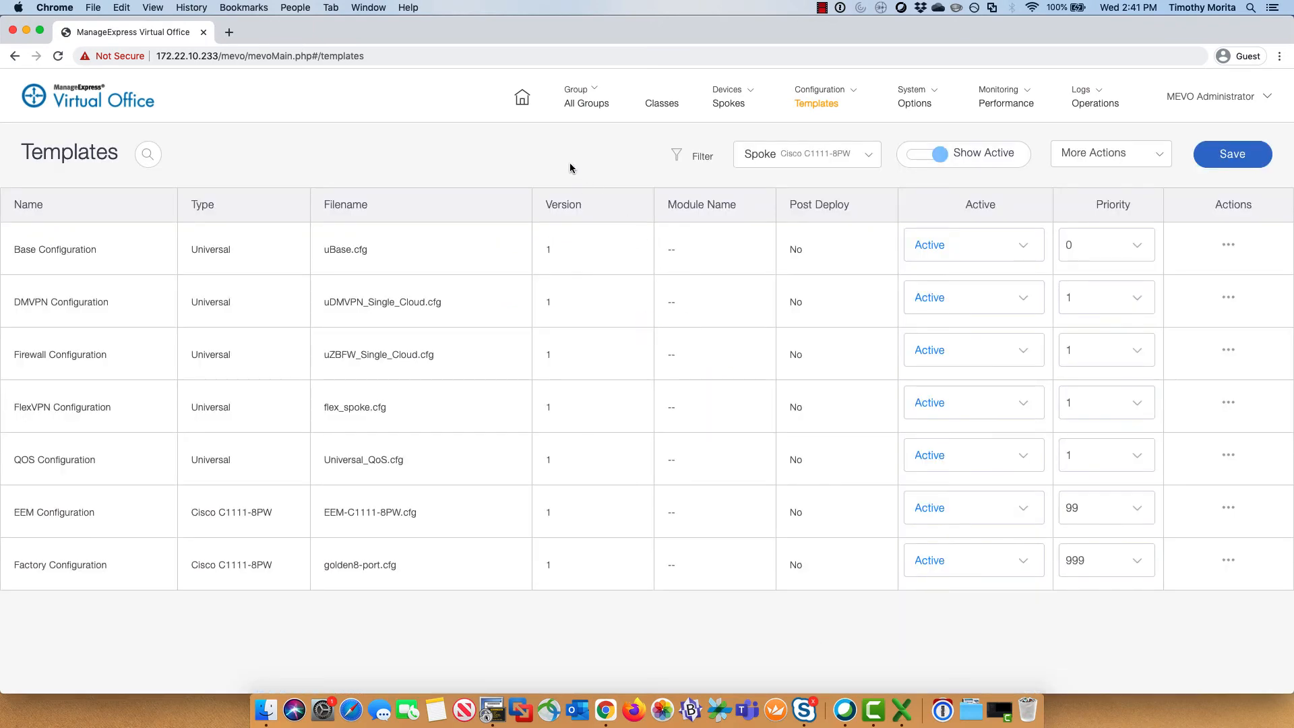
left_click(853, 93)
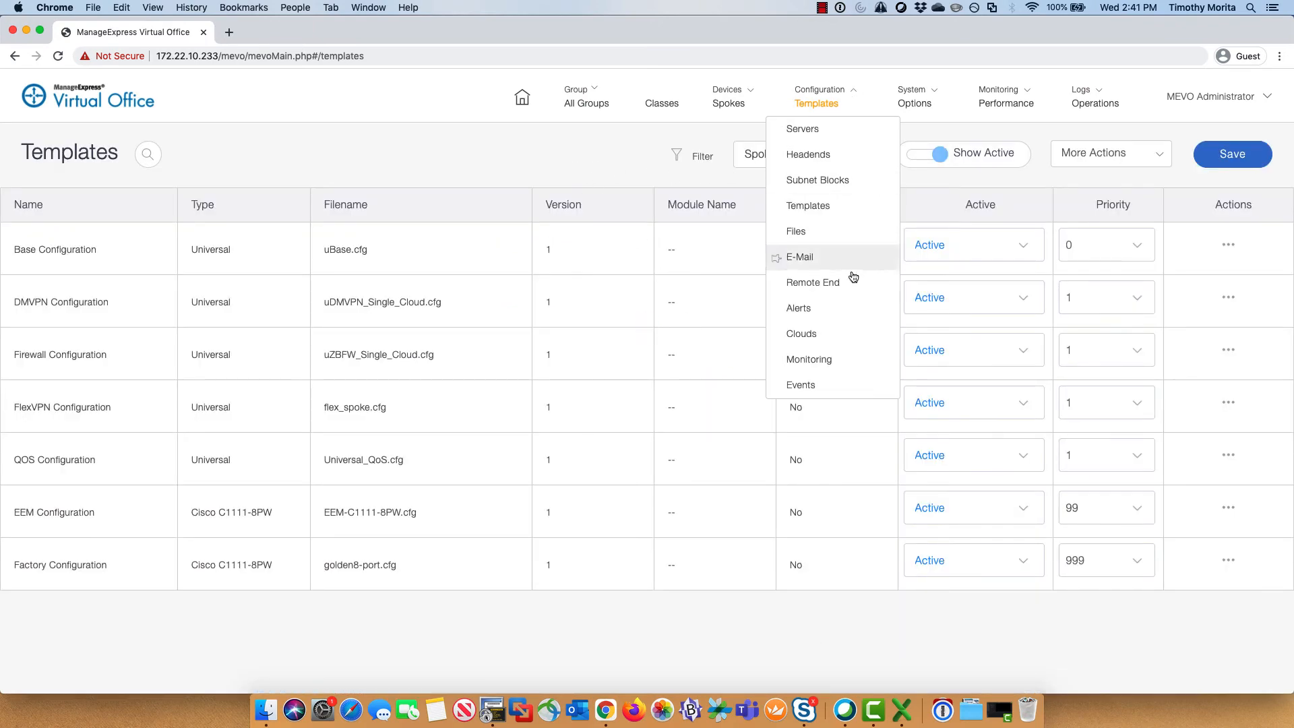
left_click(847, 390)
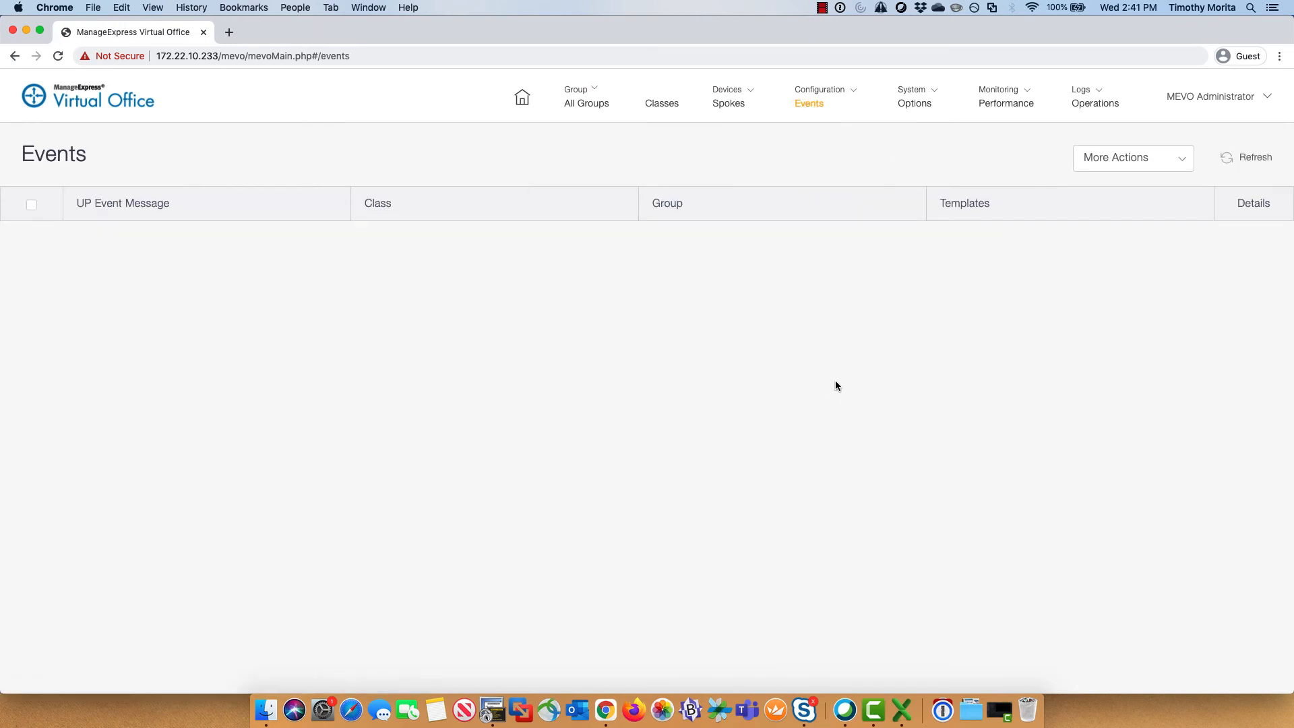
Step: Add an event template for the FlexVPN connection UP event targeting the Routers group
left_click(1181, 162)
left_click(1173, 184)
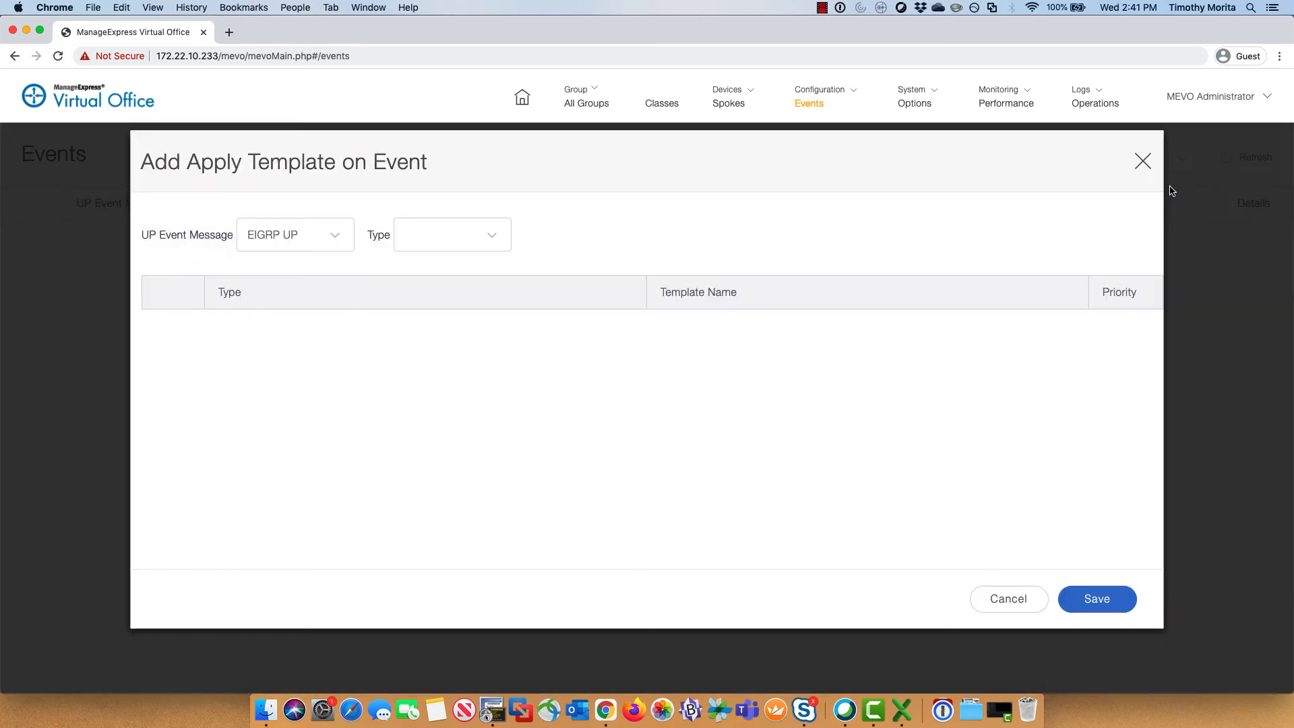
left_click(341, 236)
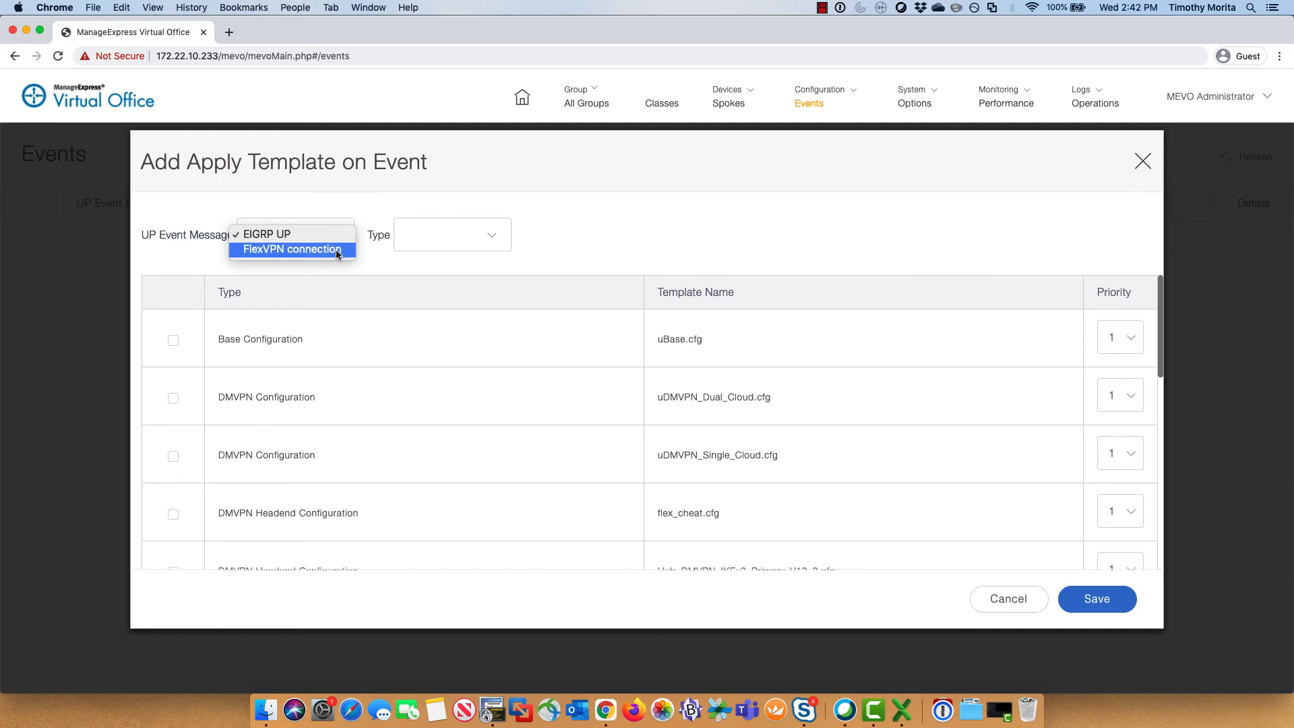
left_click(335, 250)
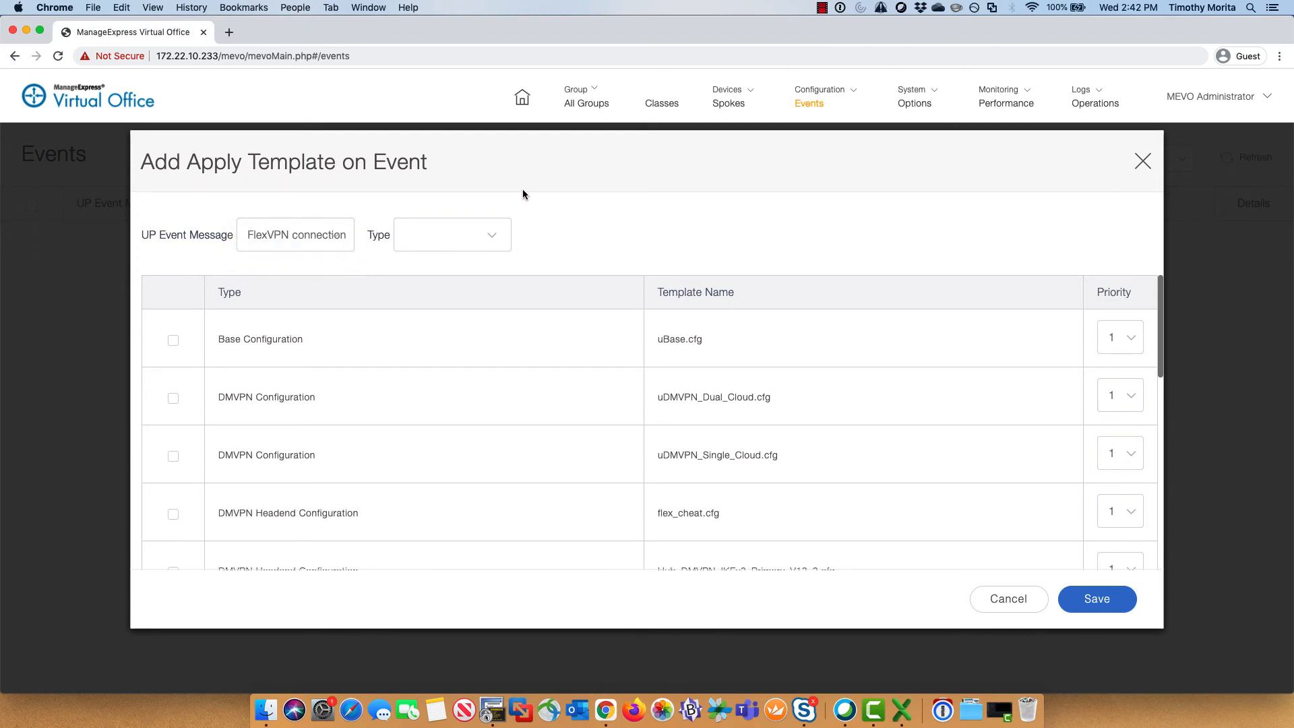
left_click(492, 235)
left_click(458, 262)
left_click(681, 232)
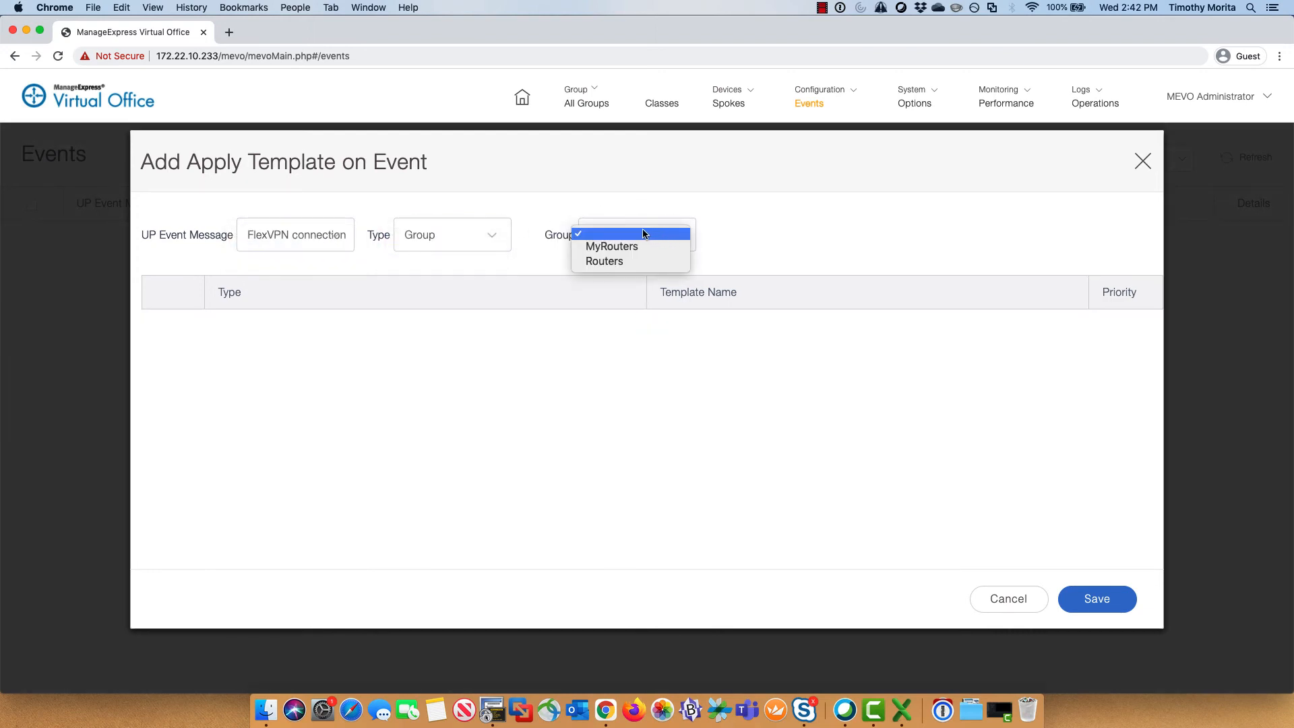
left_click(613, 262)
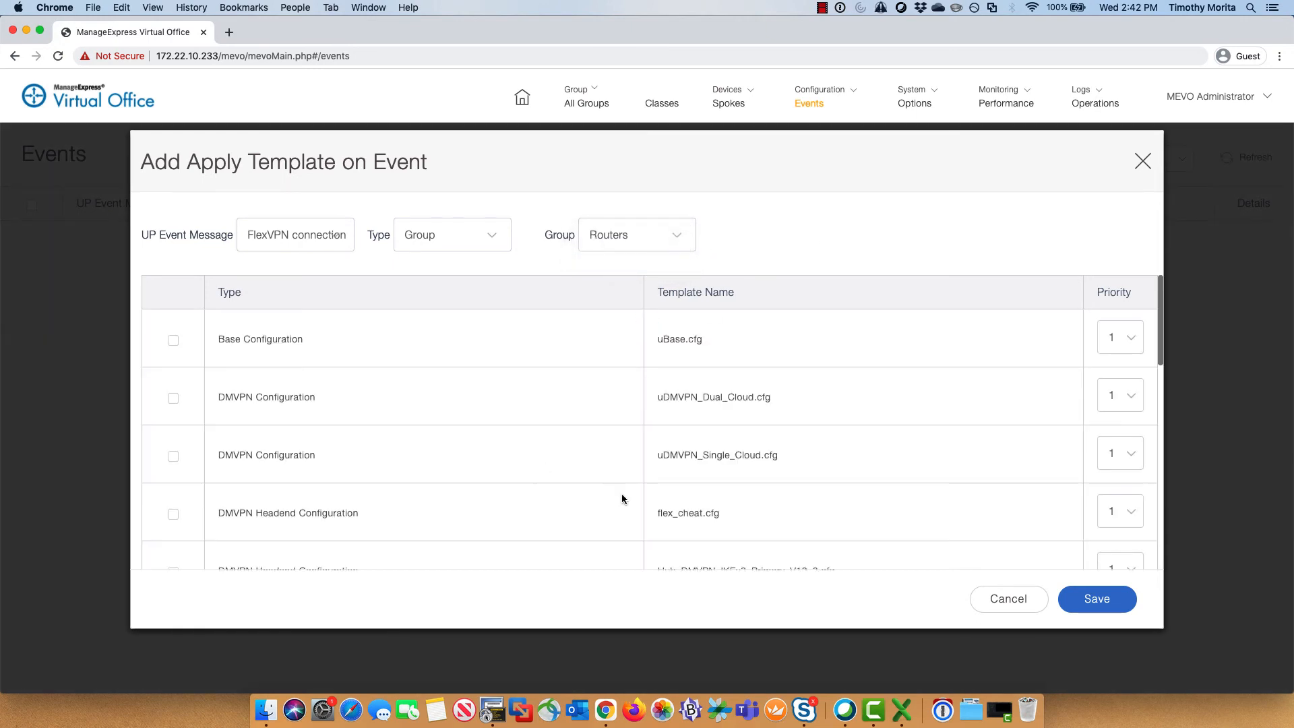
Step: Include the new_hostname.cfg template, save the event assignment, and confirm success
scroll(581, 471, "down", 6)
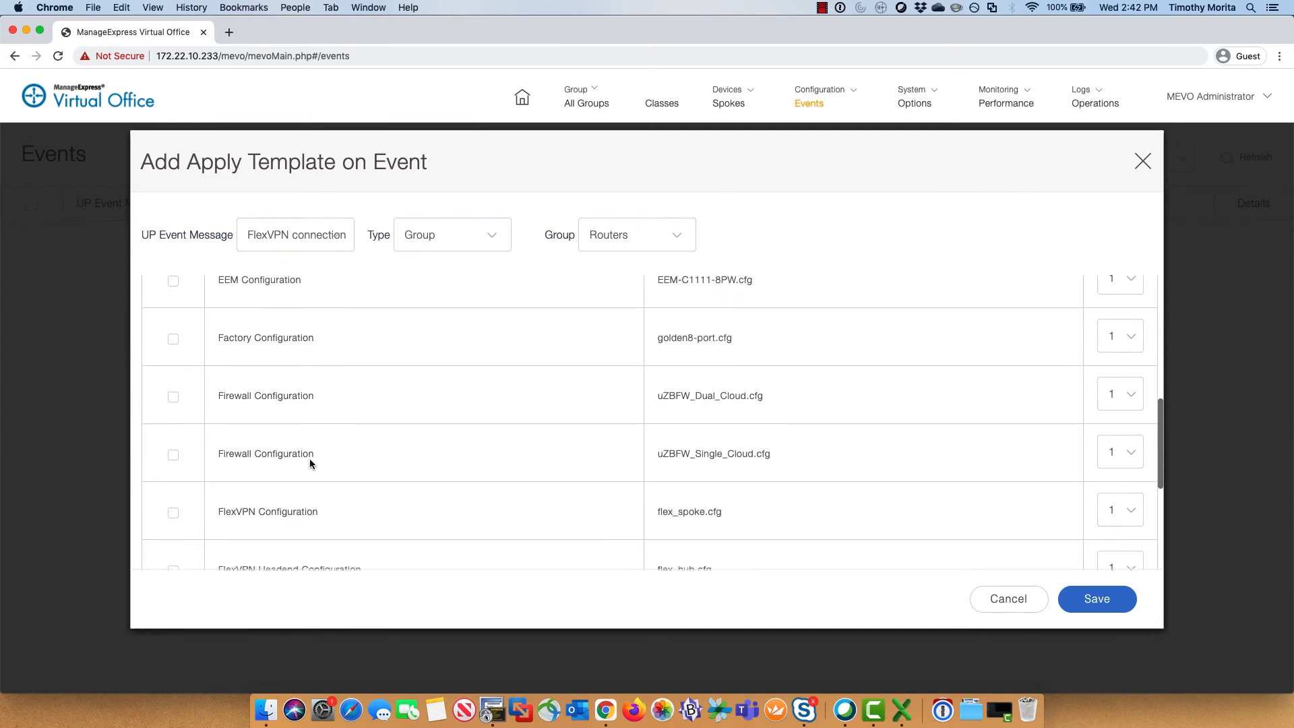
scroll(309, 460, "down", 3)
left_click(174, 492)
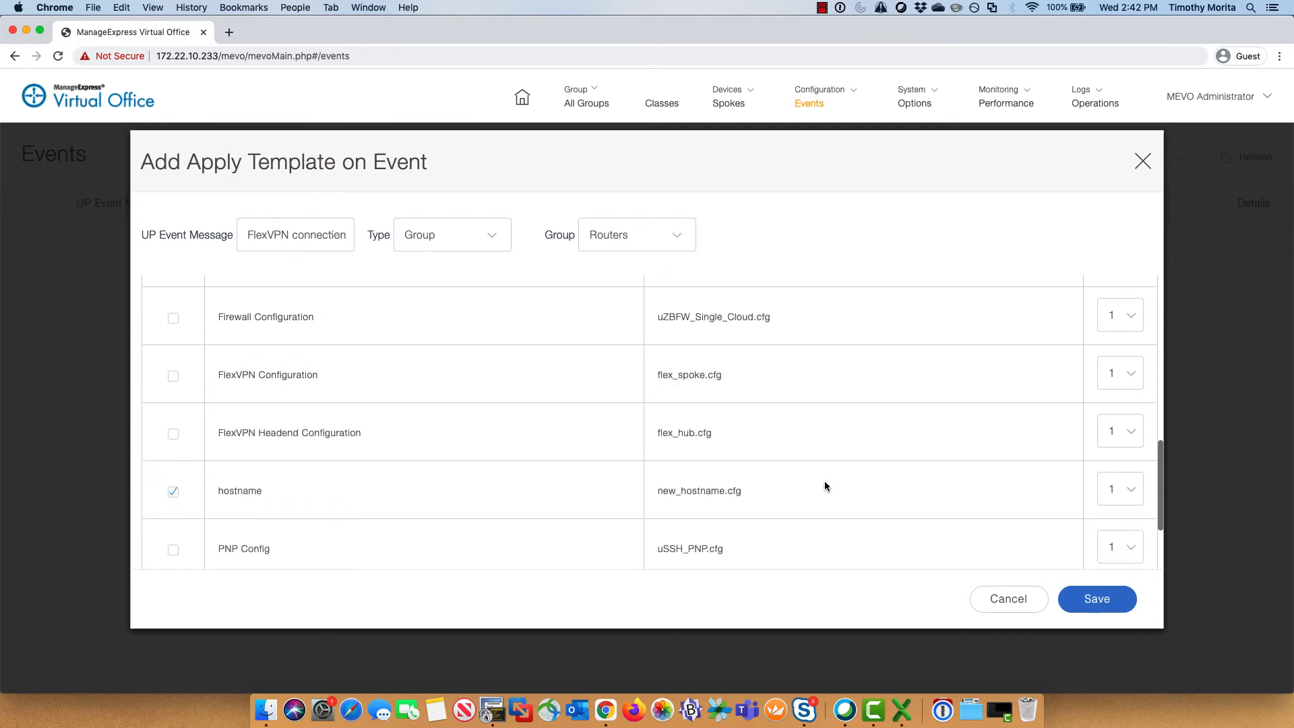
left_click(1116, 608)
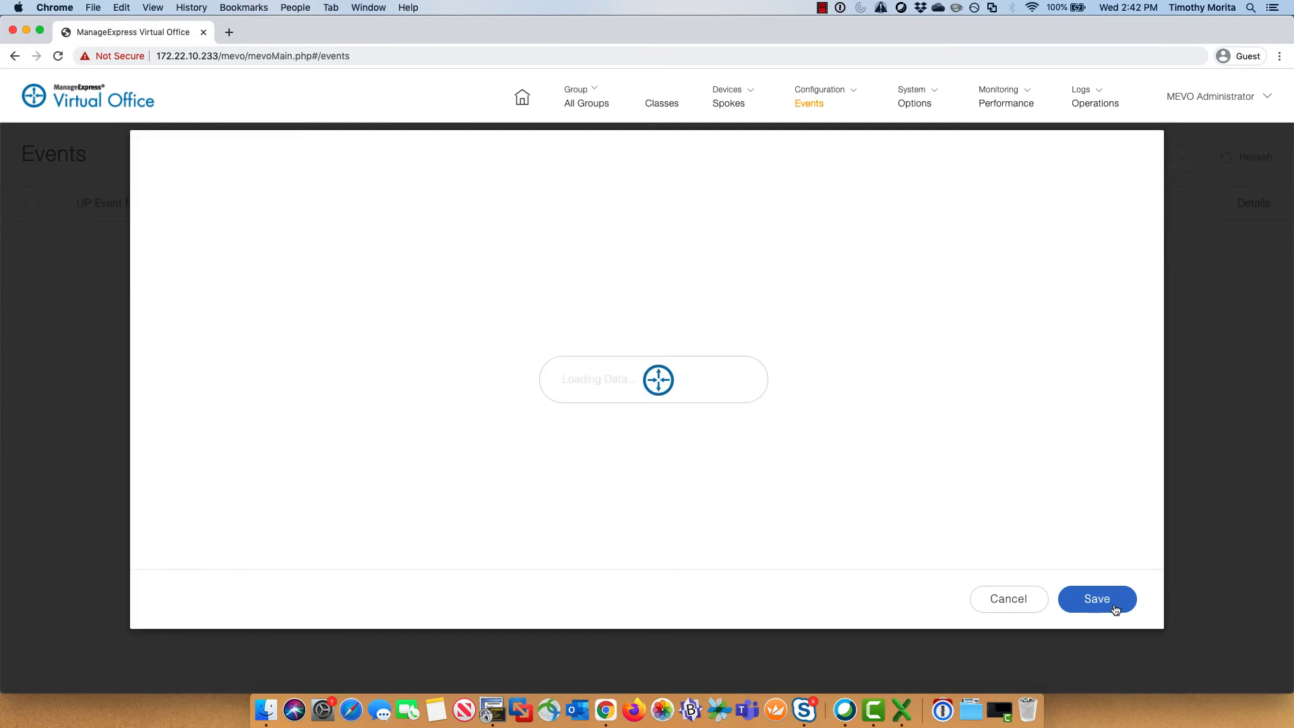
left_click(643, 395)
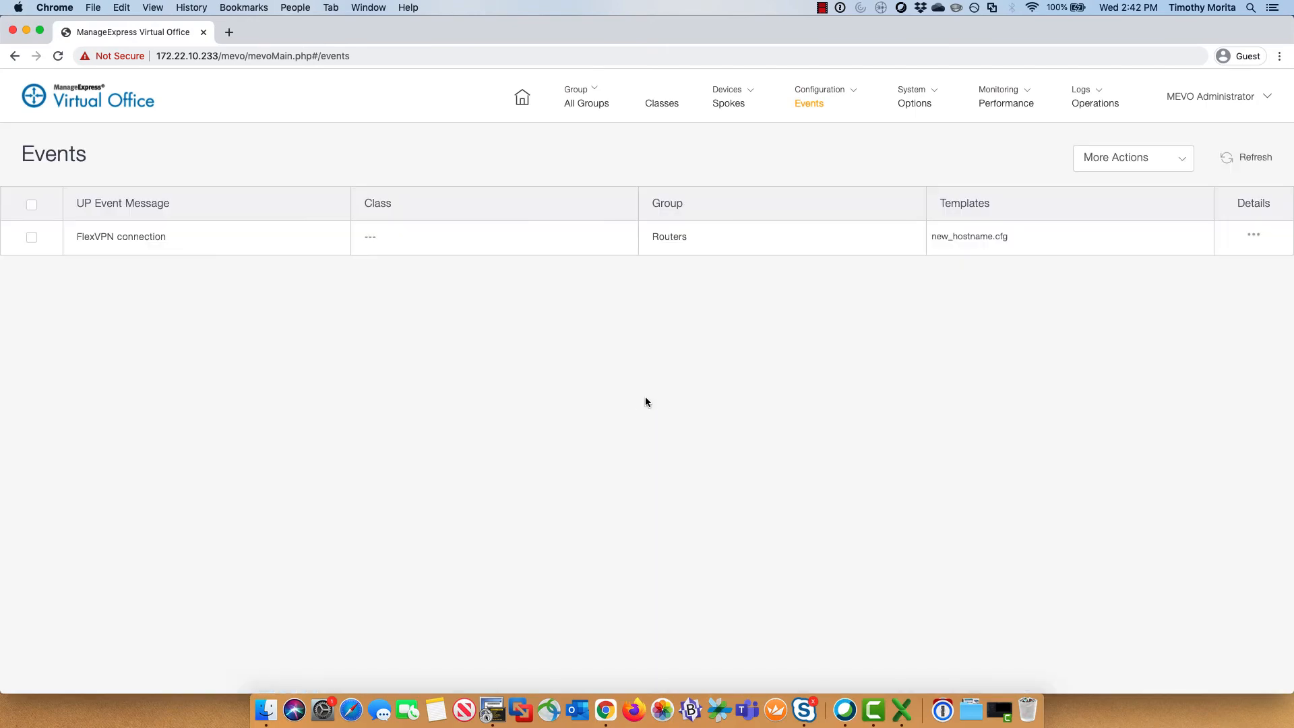
Step: Bring up the SecureCRT console and locate the Tunnel235 interface line
left_click(492, 709)
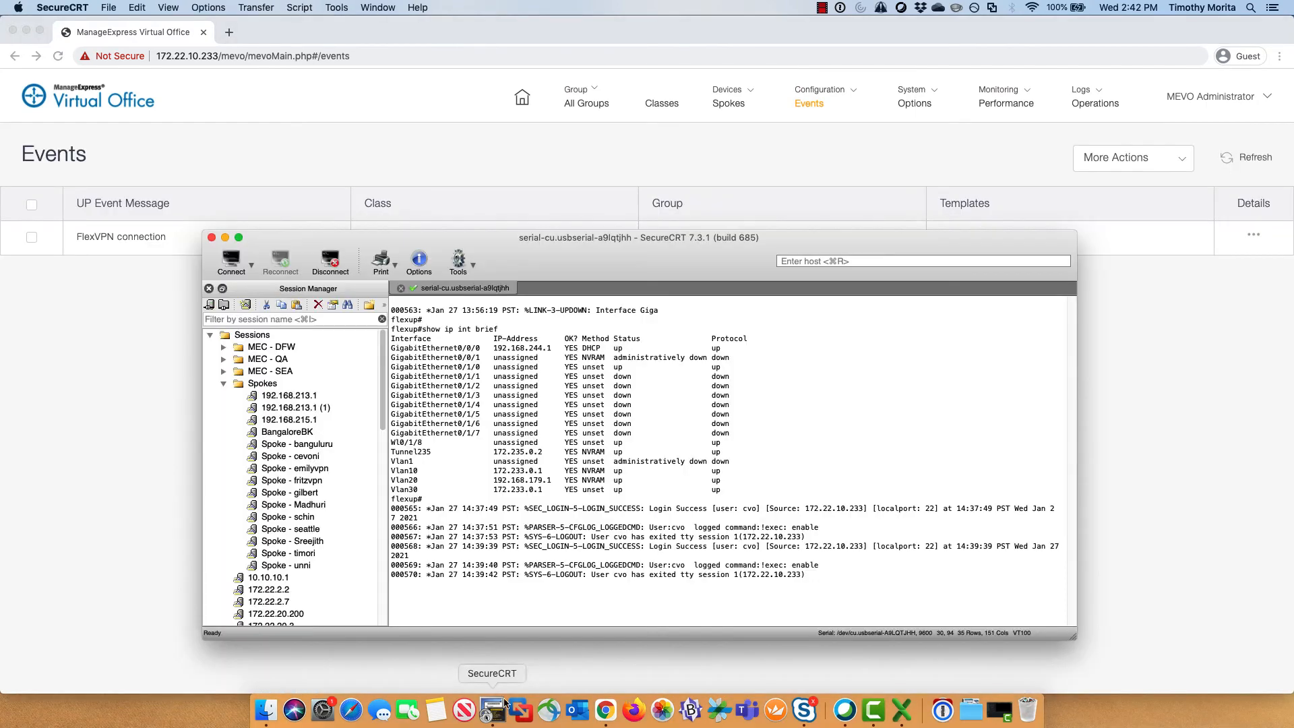
left_click_drag(734, 240, 740, 280)
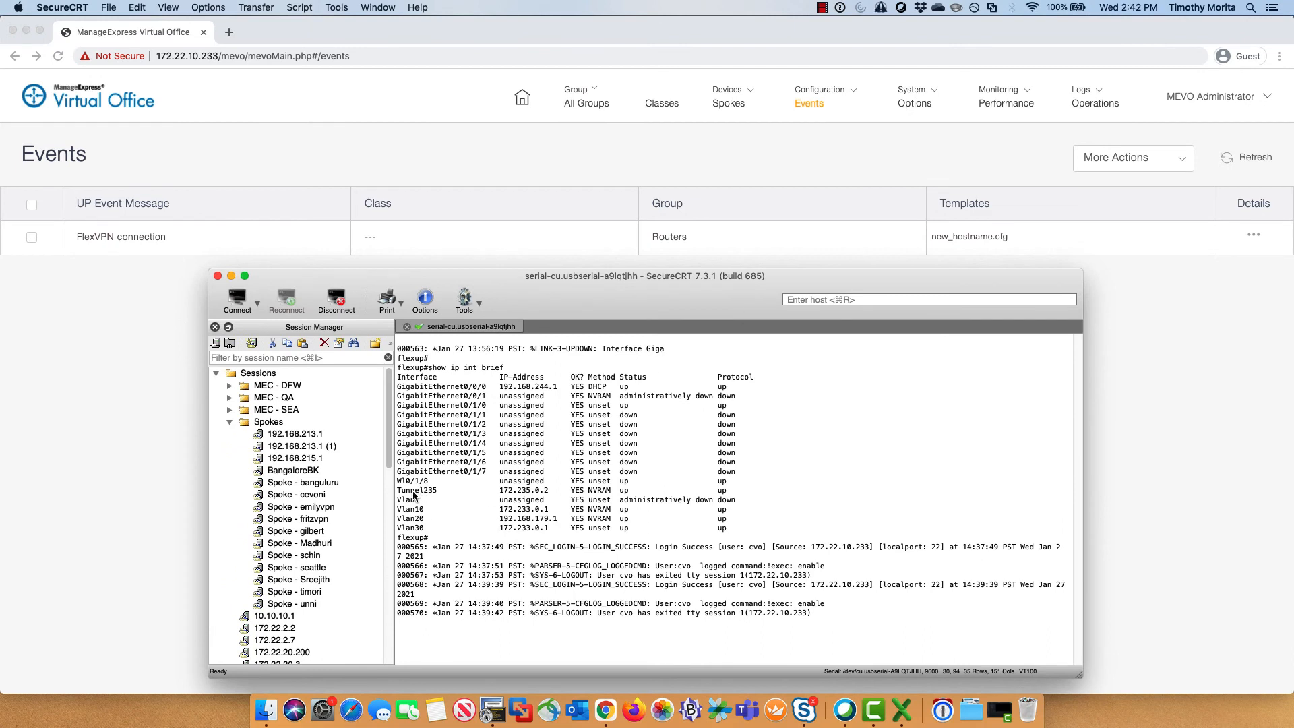
left_click_drag(397, 491, 548, 491)
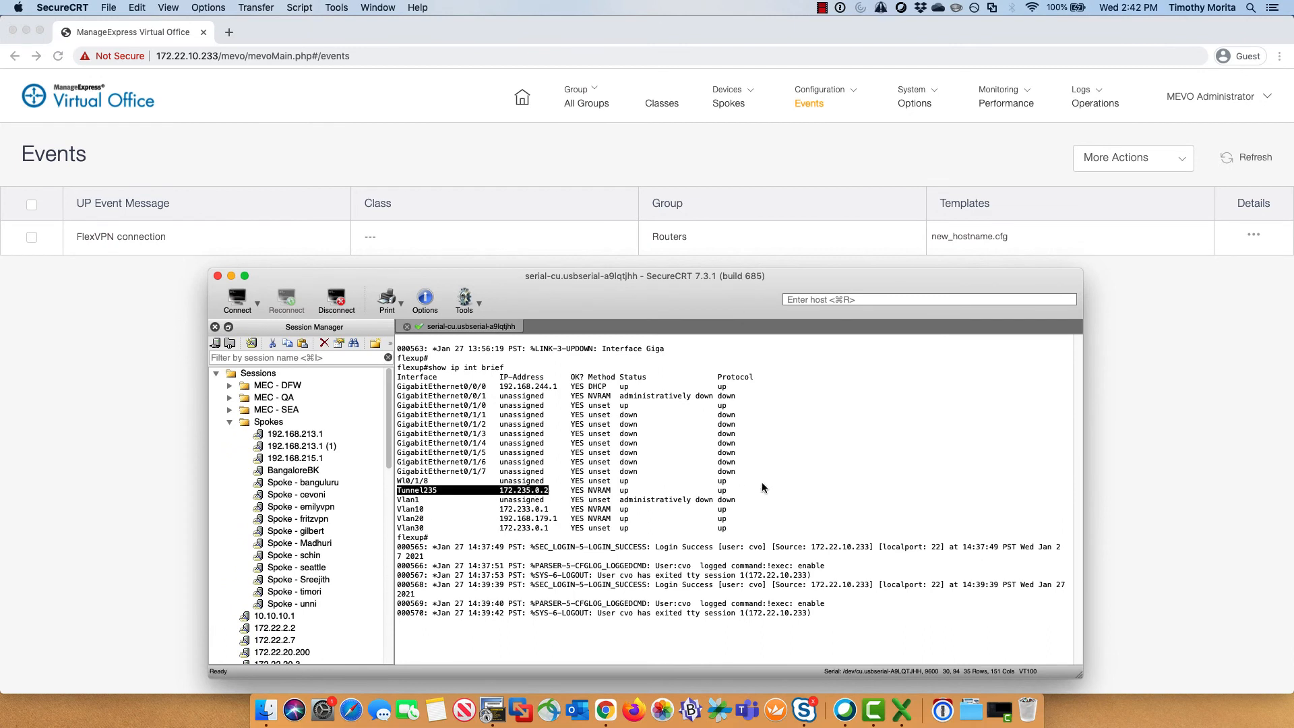
left_click(763, 480)
Step: Shut down interface Tunnel235 using conf t, int tun 235, and shut
key("Return")
type("c")
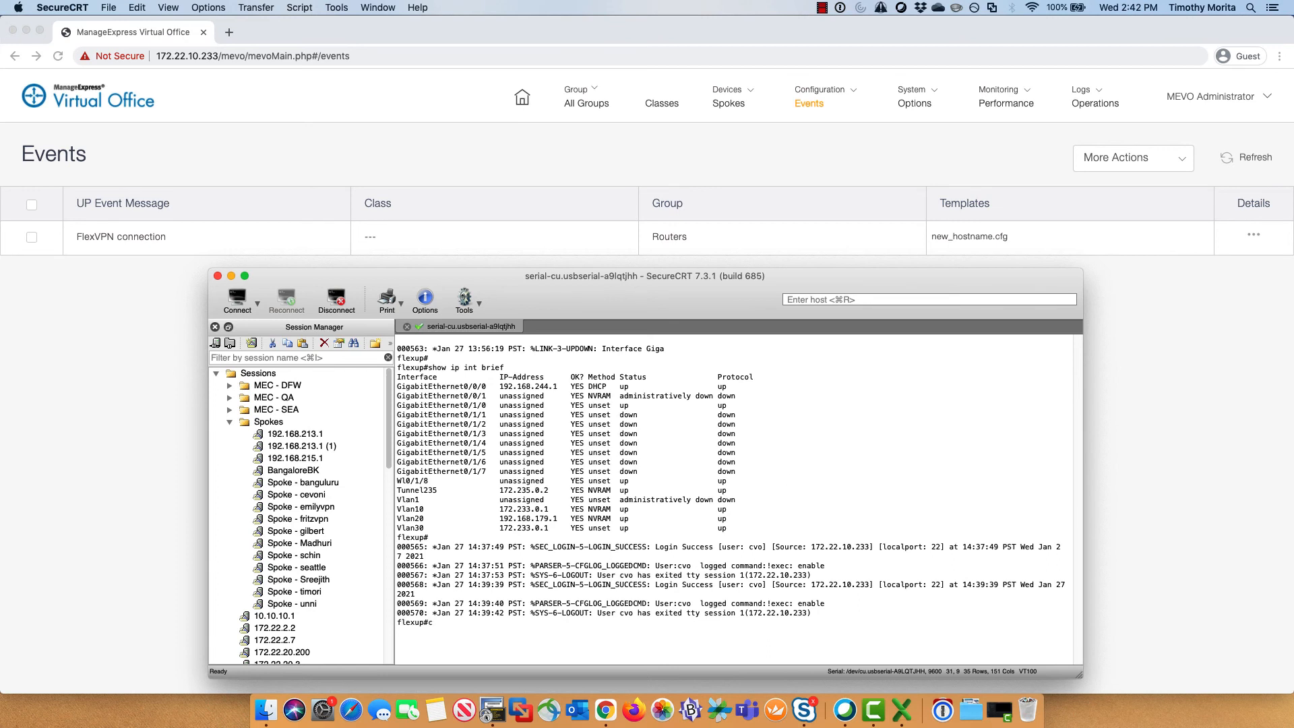
type("onf t")
key("Return")
type("int tun")
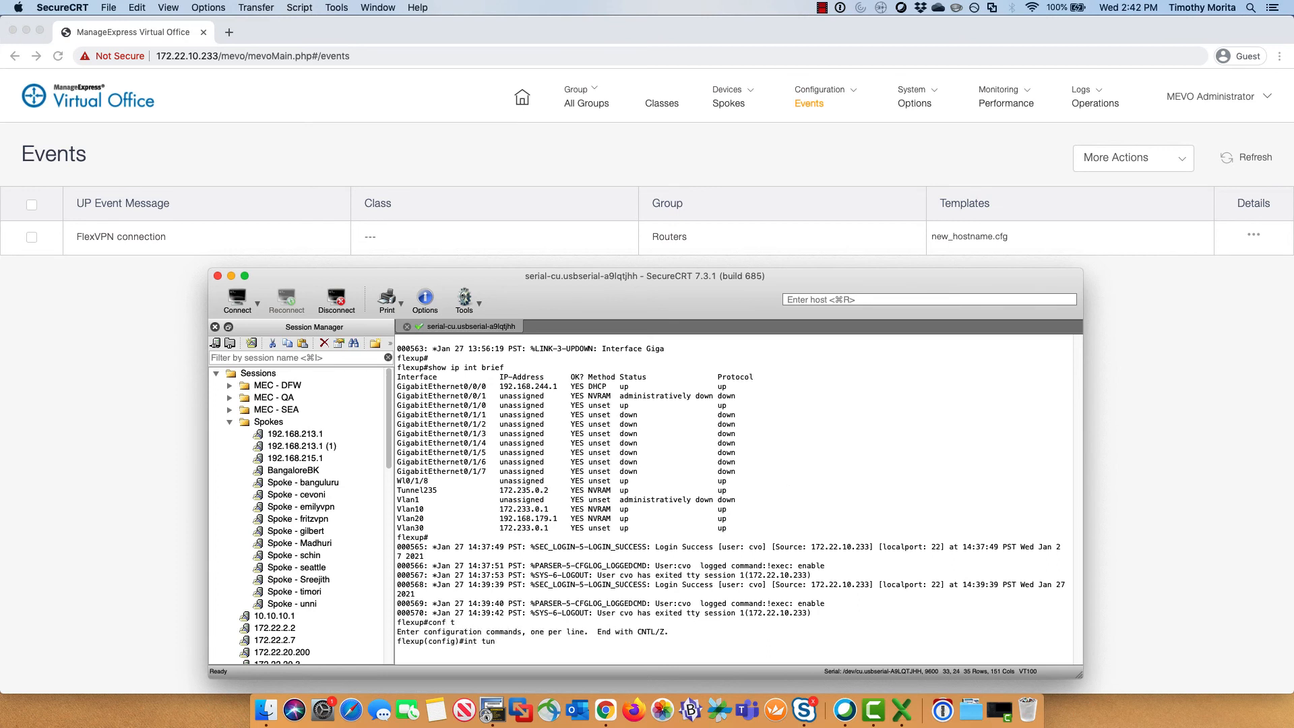
type(" 235")
key("Return")
type("shut")
key("Return")
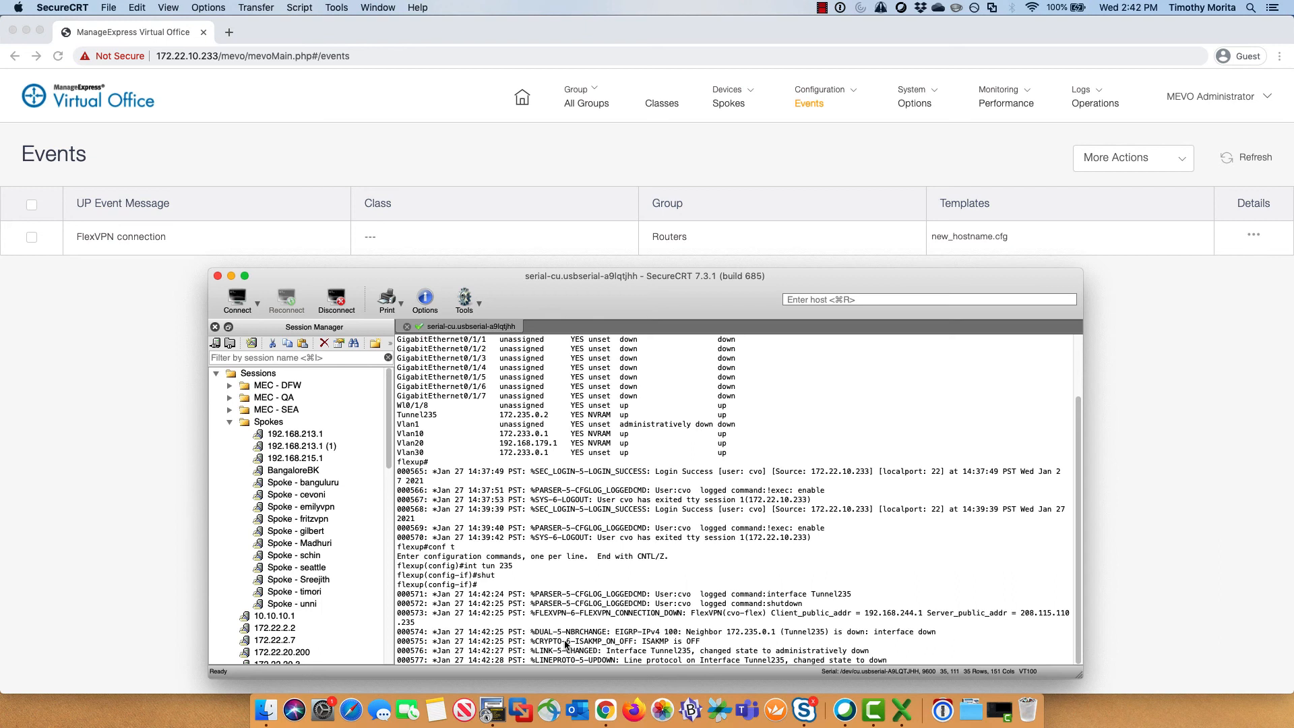
Step: Re-enable Tunnel235 with 'no shut' so the FlexVPN connection comes back up
key("Return")
key("Return")
key("Return")
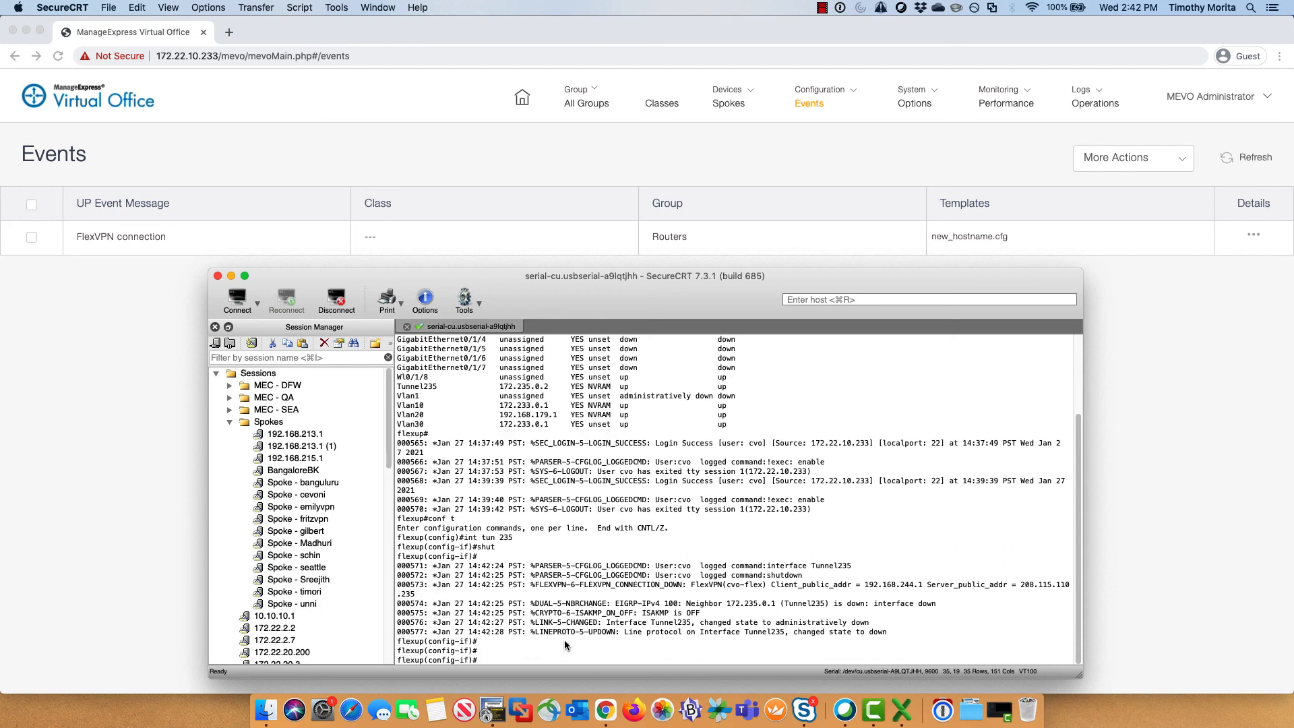
type("no shut")
key("Return")
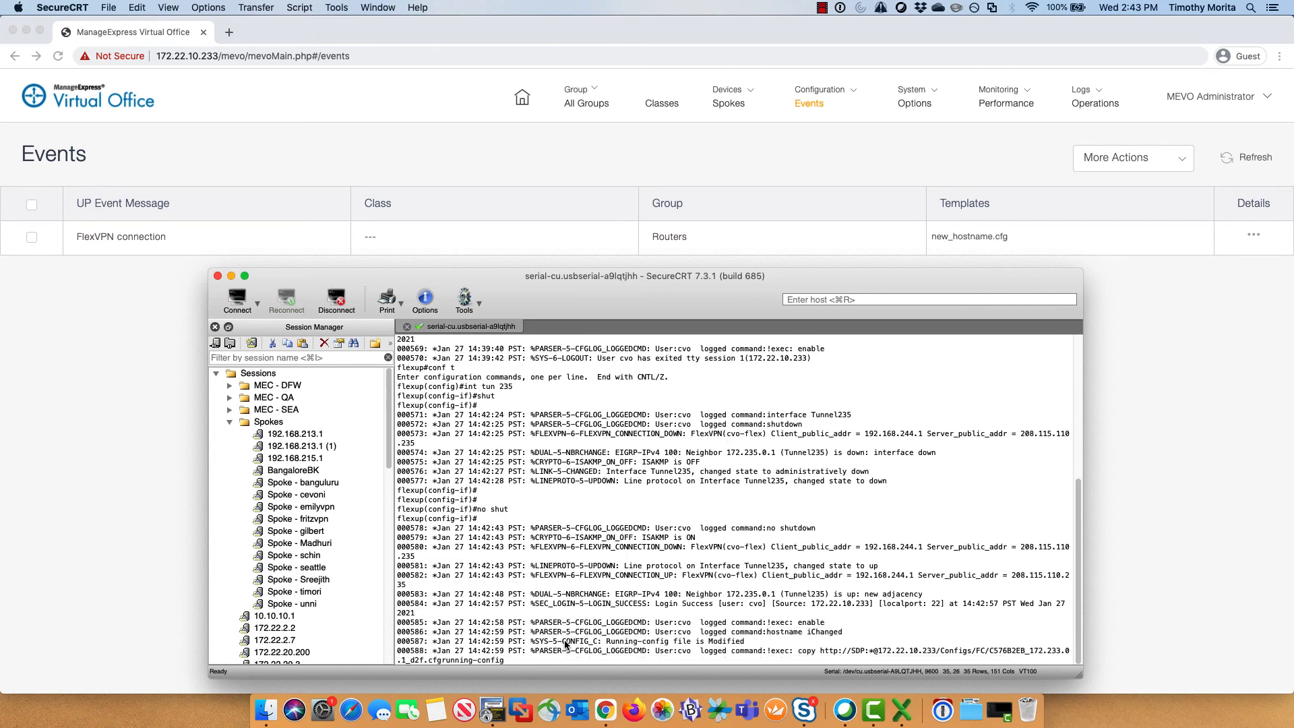
Step: Confirm the prompt now reads iChanged, exit configuration mode with 'end', and highlight the new hostname
key("Return")
key("Return")
key("Return")
key("Return")
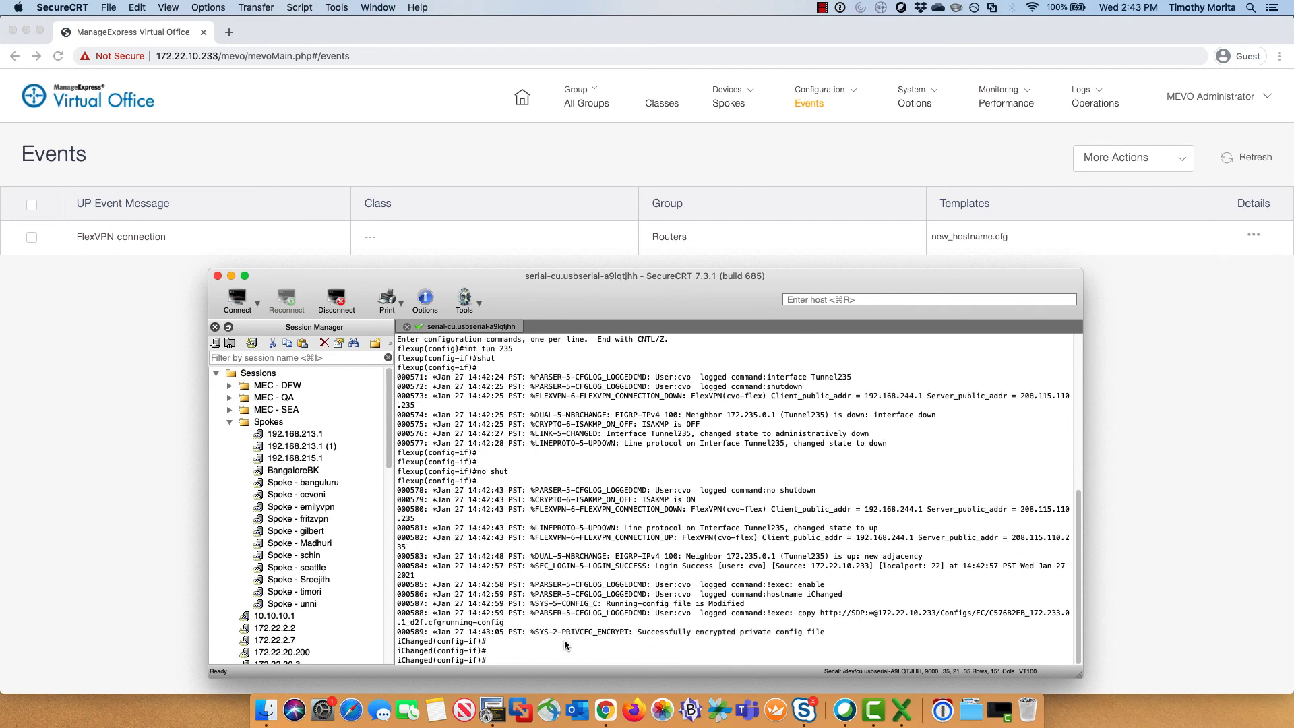
type("end")
key("Return")
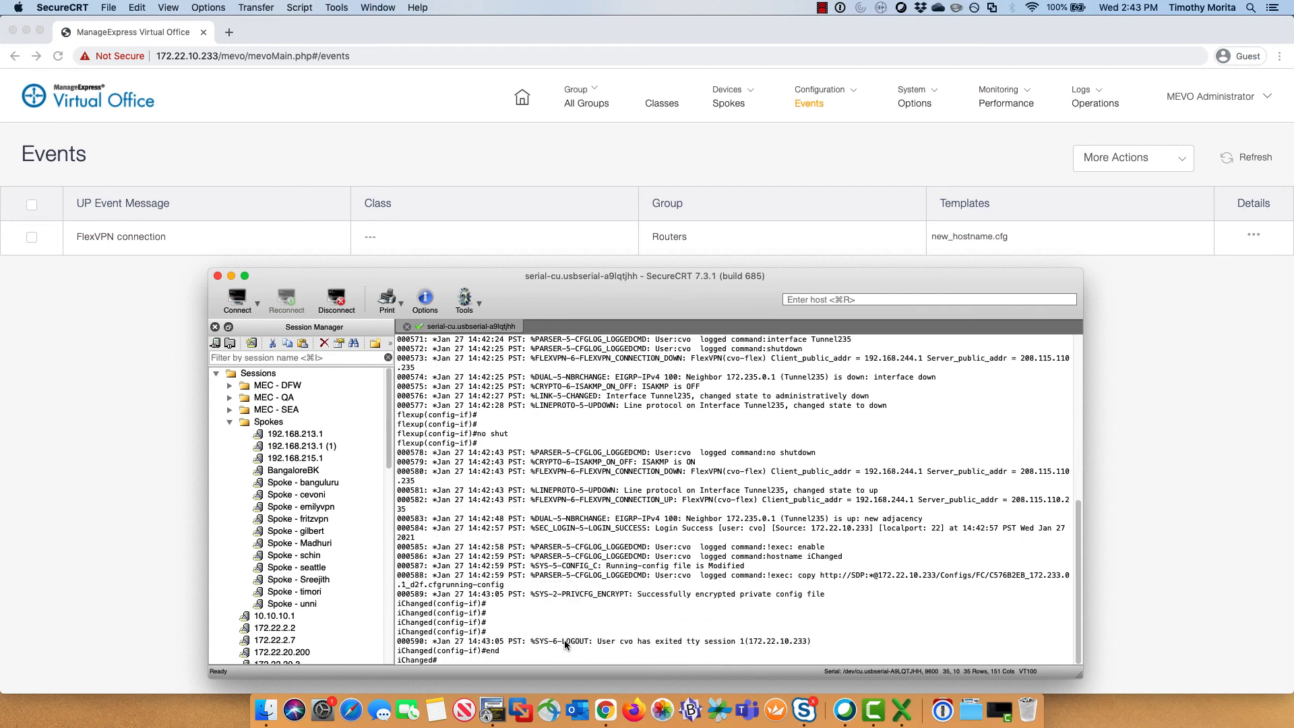
left_click_drag(447, 662, 400, 651)
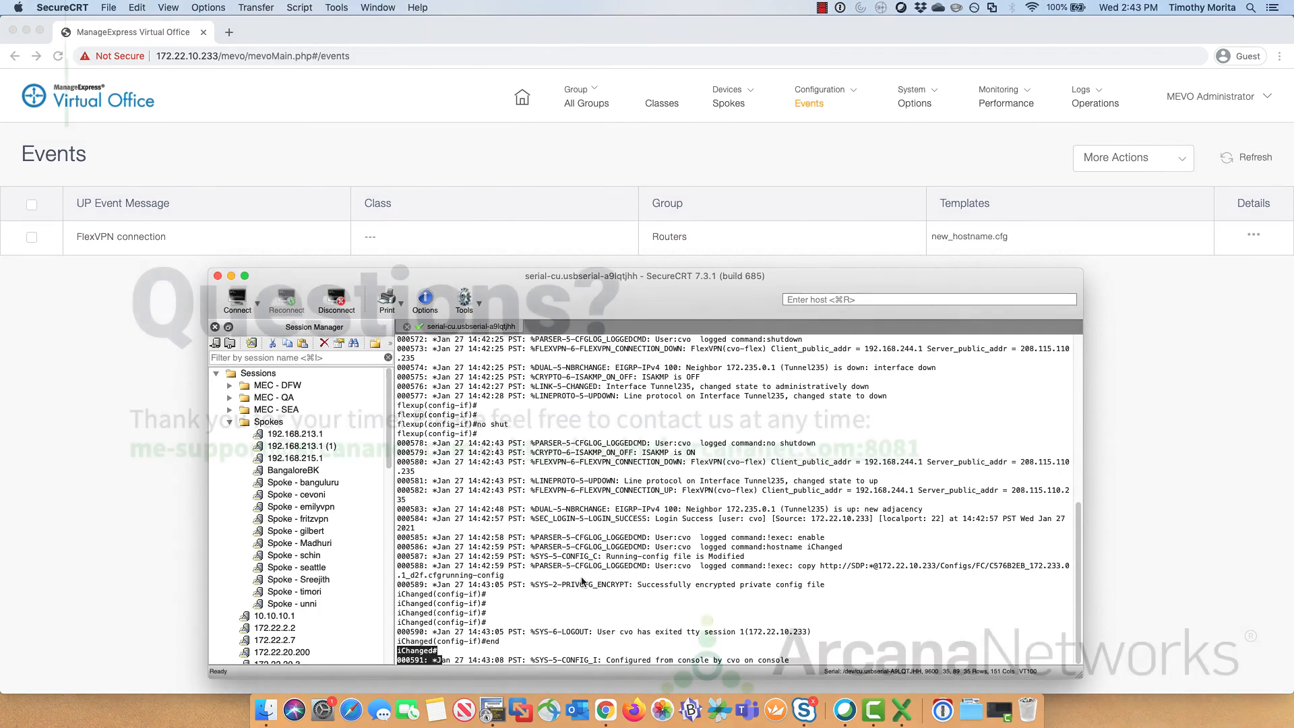